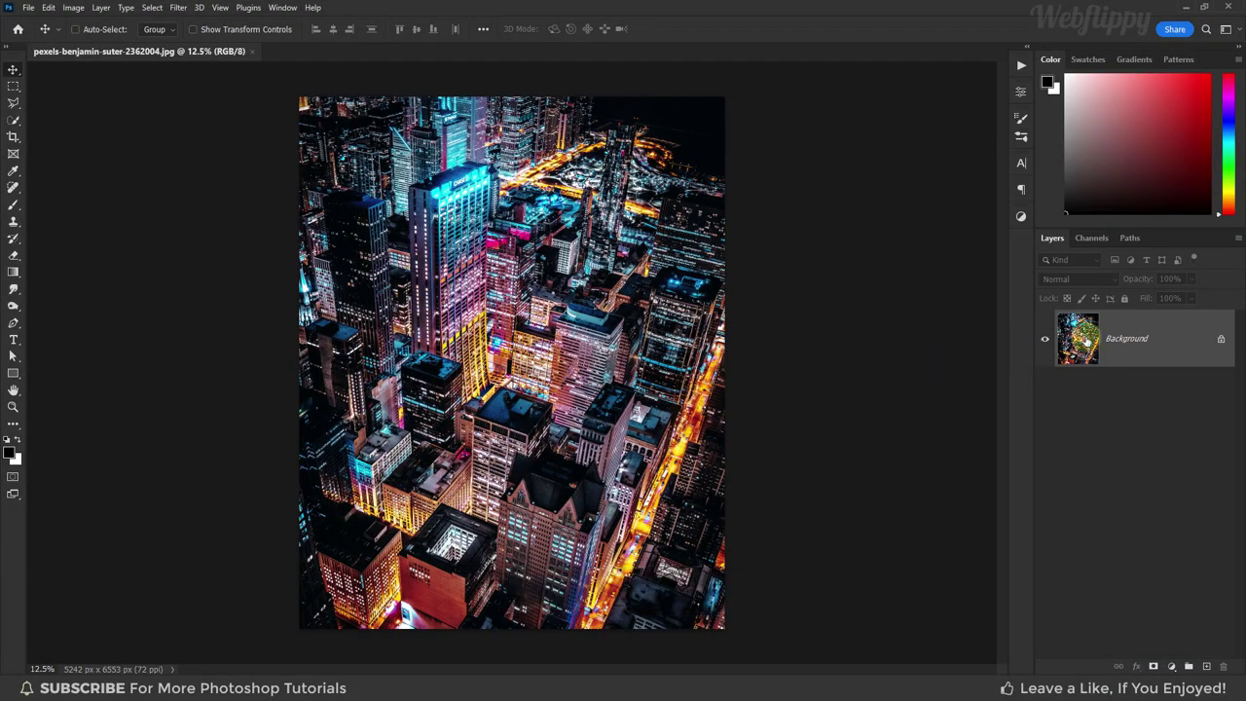
Step: Duplicate the photo layer, convert the copy to a smart object and rename it 'Twisted Light Fibers Effect'
key("ctrl+j")
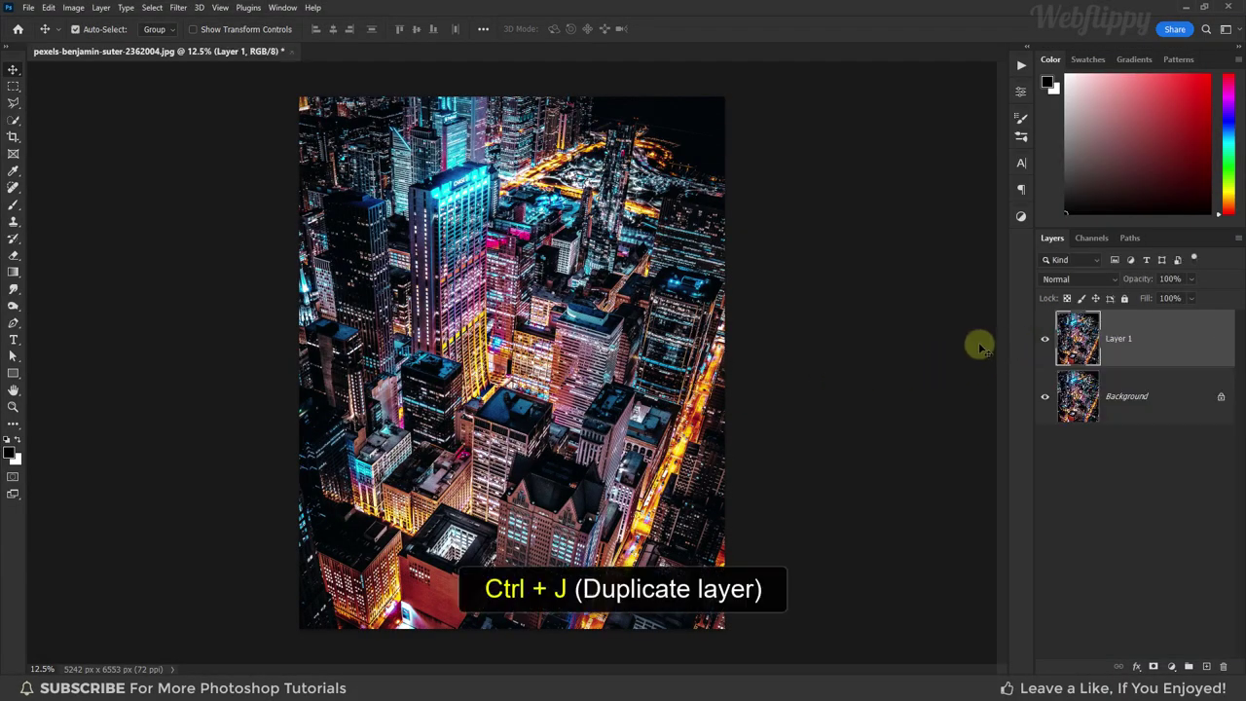
right_click(1177, 341)
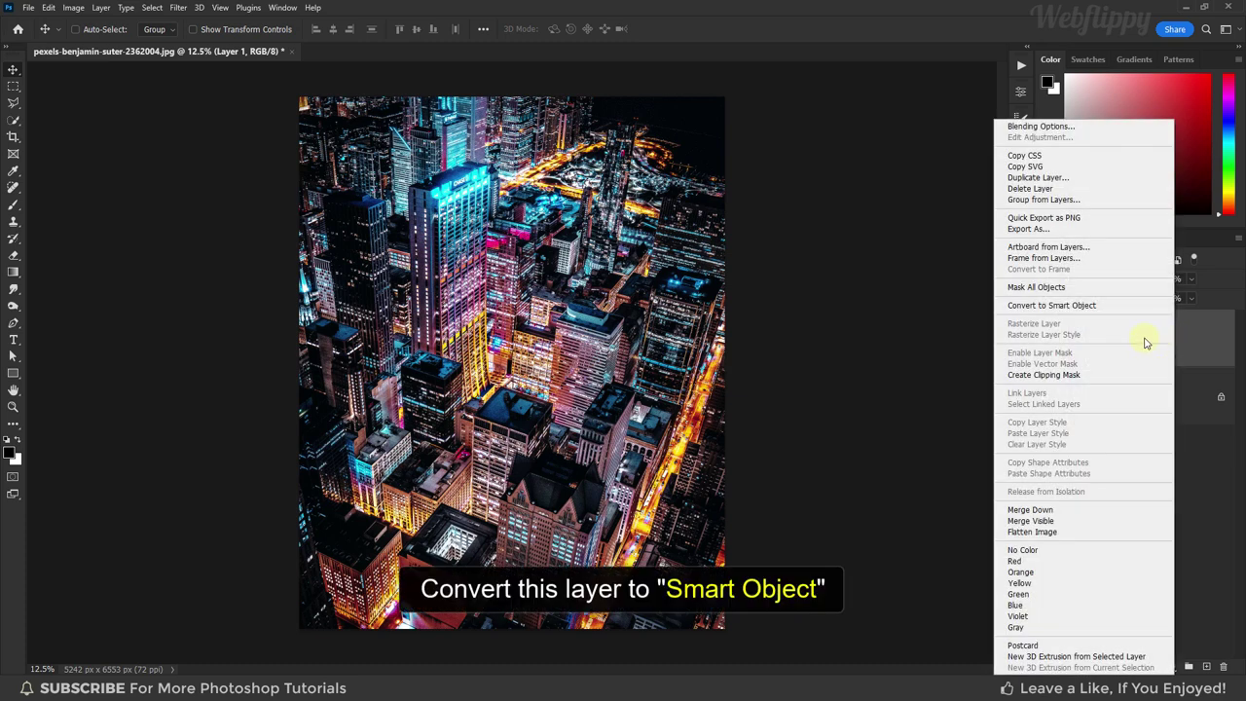
left_click(1110, 305)
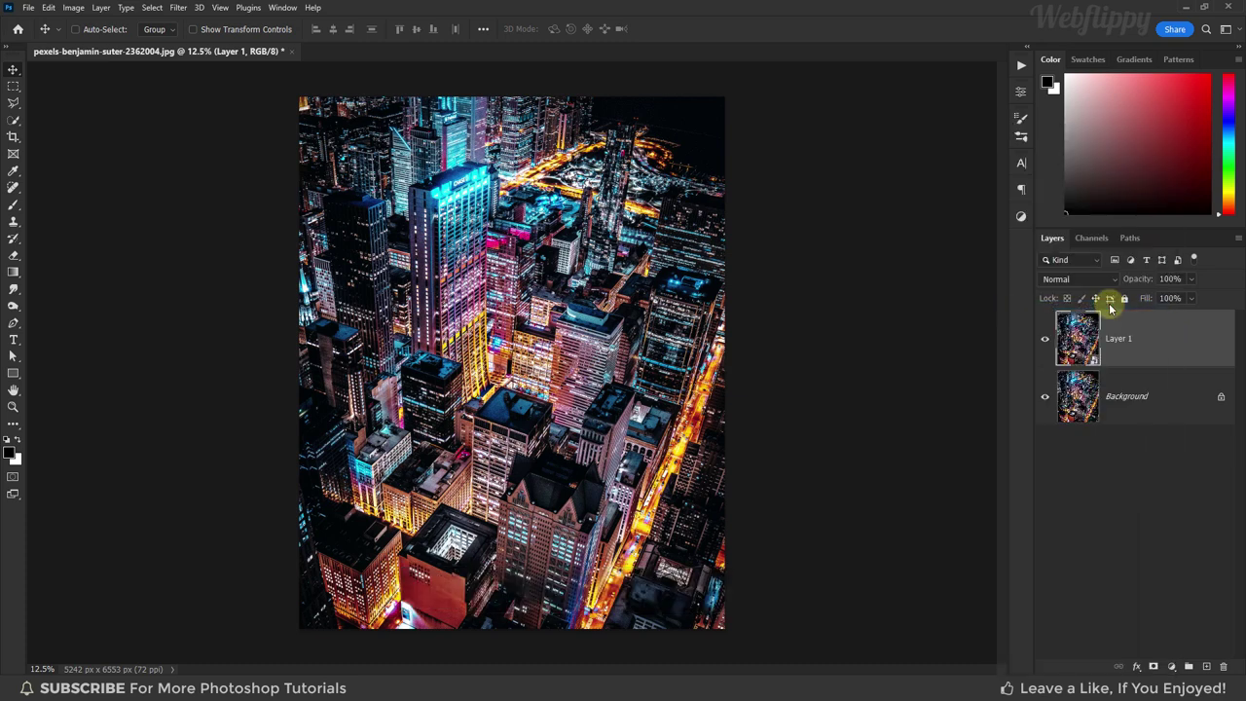
double_click(1120, 338)
type("Twisted Light Fibers")
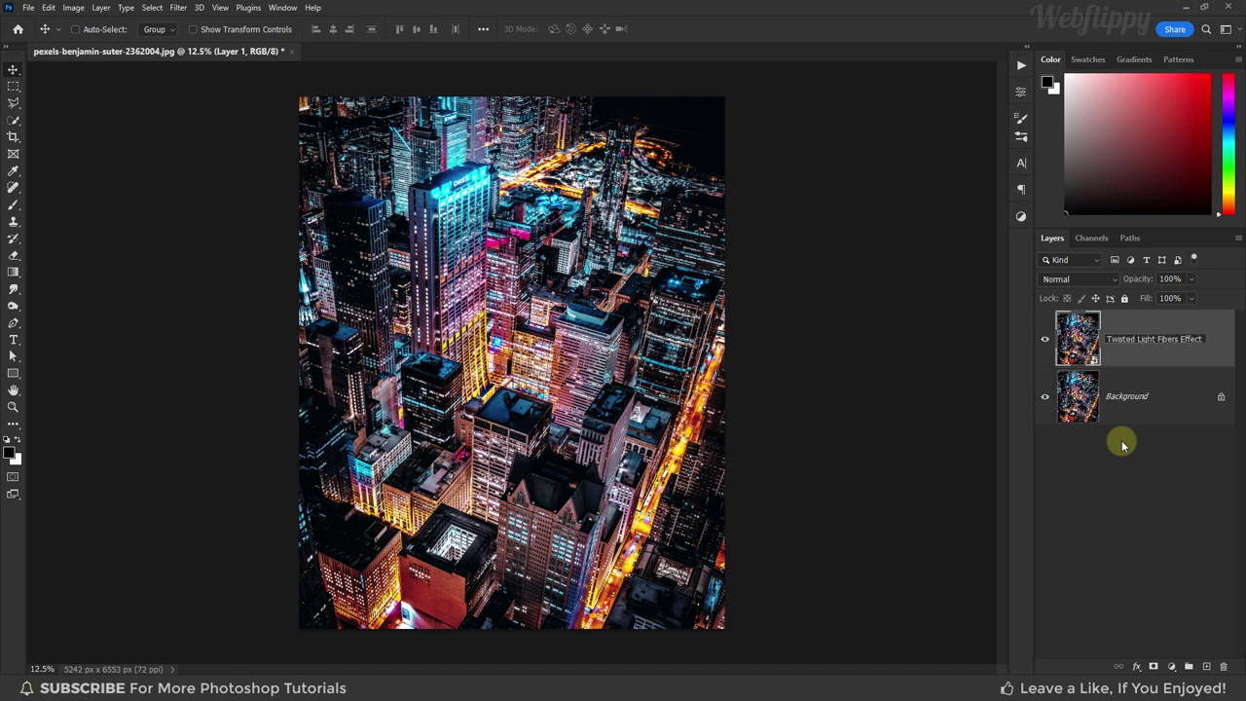
key("Return")
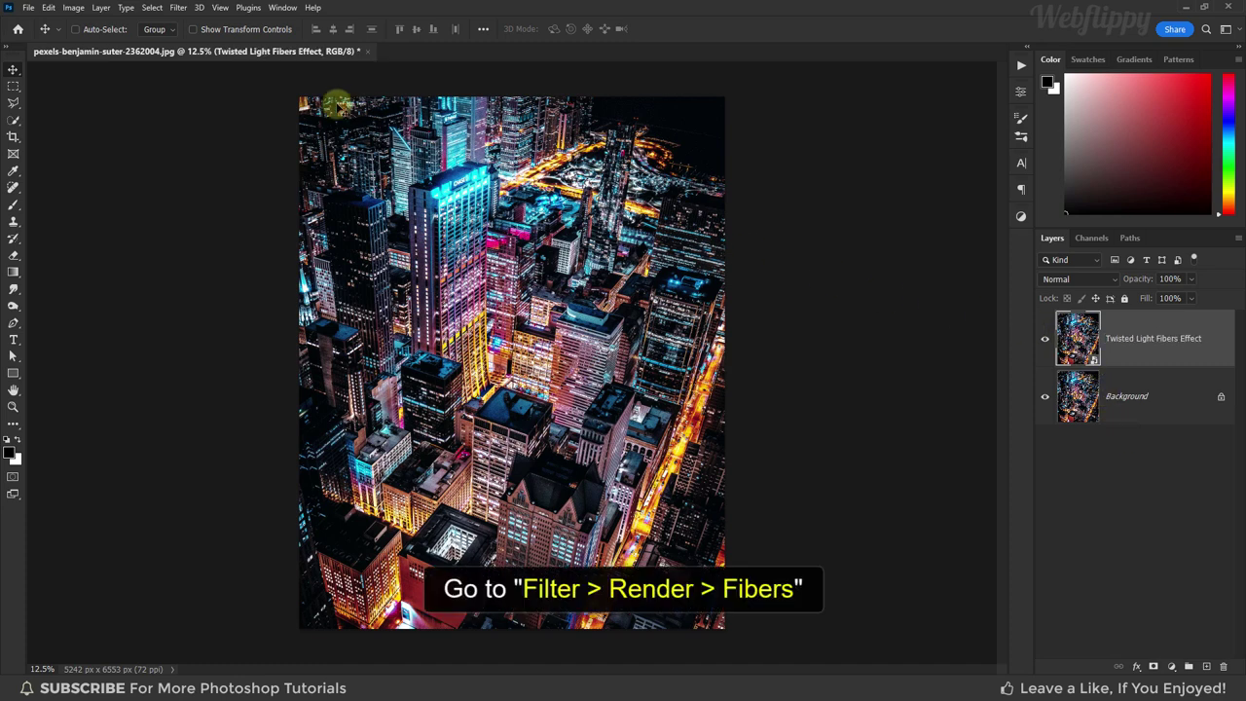
Step: Apply a Fibers render filter with Variance 16 and Strength 4
left_click(178, 8)
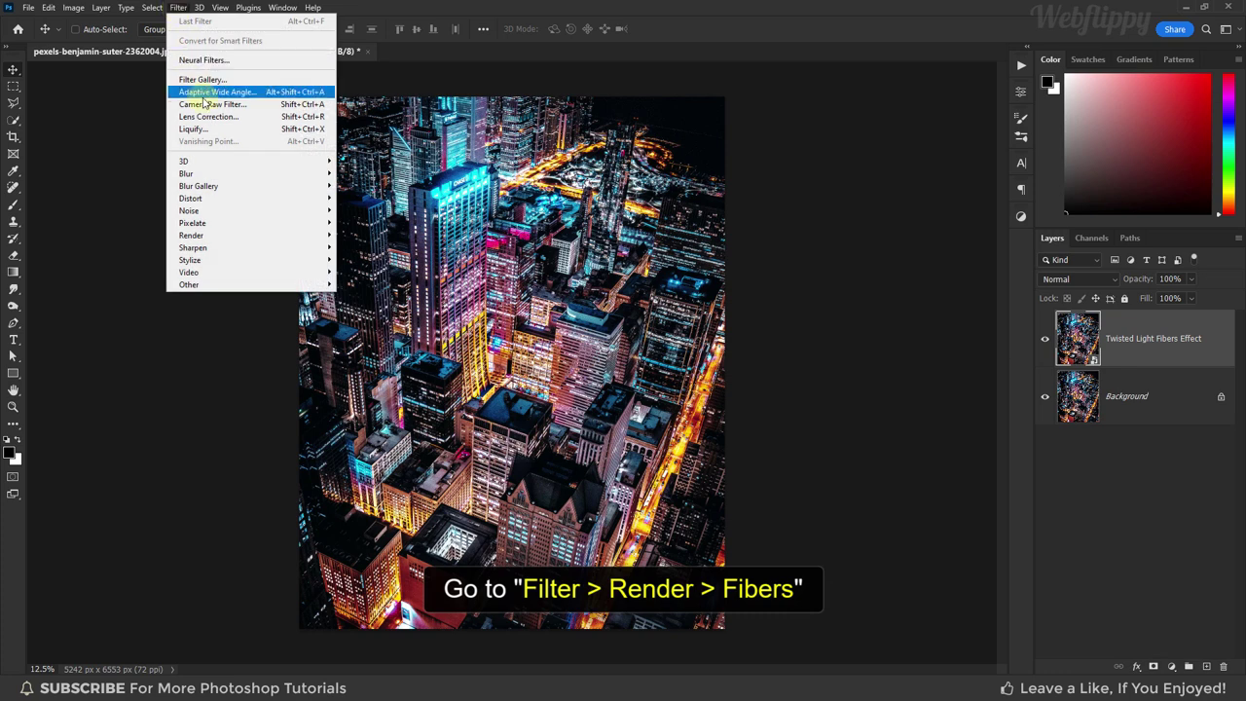
mouse_move(251, 234)
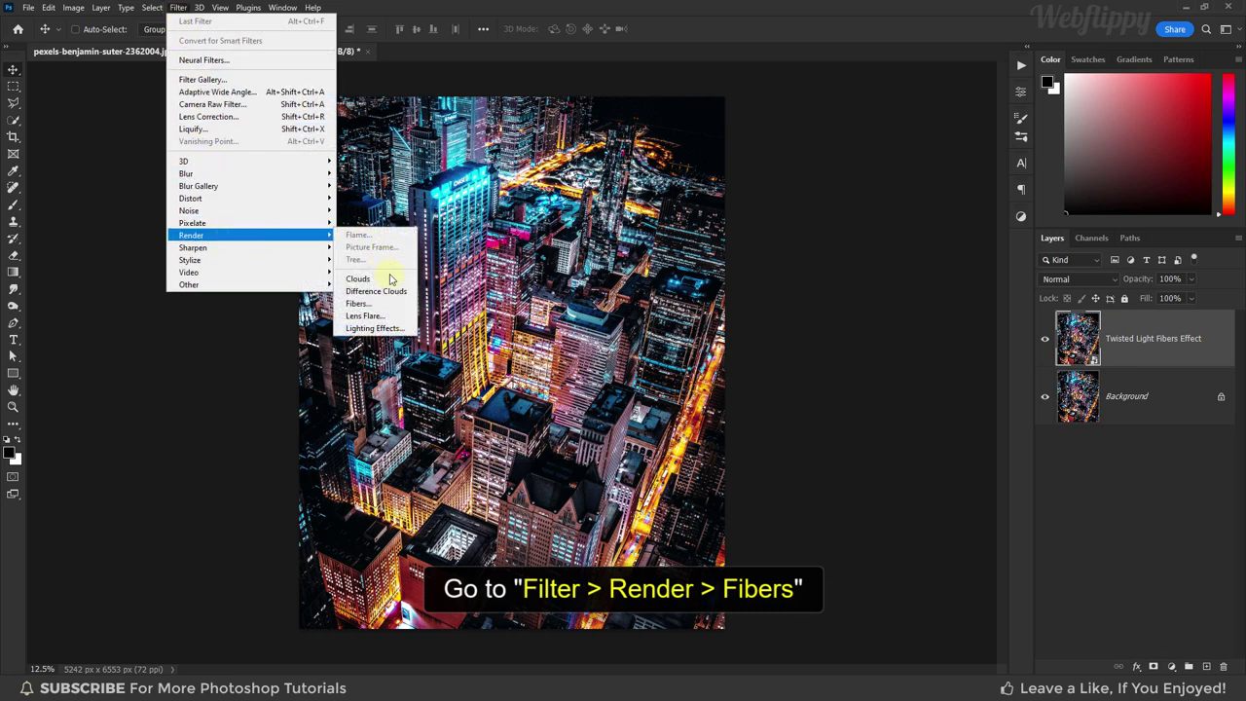
left_click(389, 304)
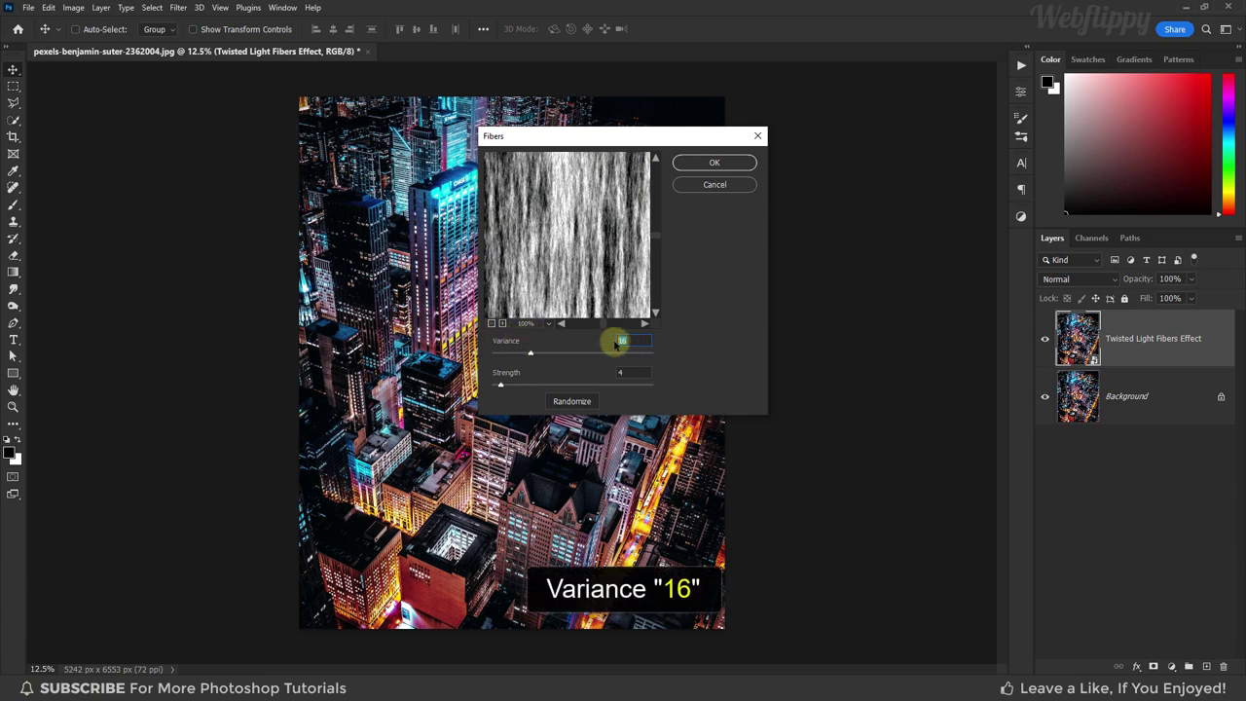
left_click_drag(616, 342, 632, 342)
left_click(630, 371)
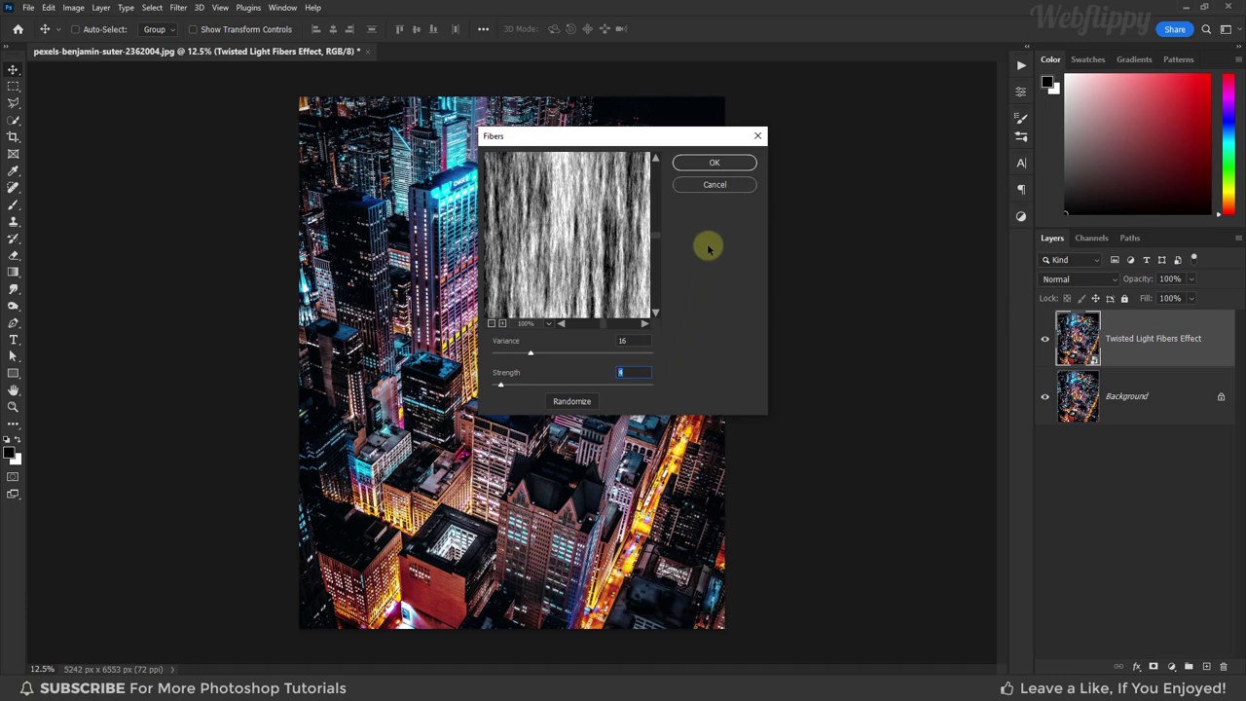
left_click(715, 162)
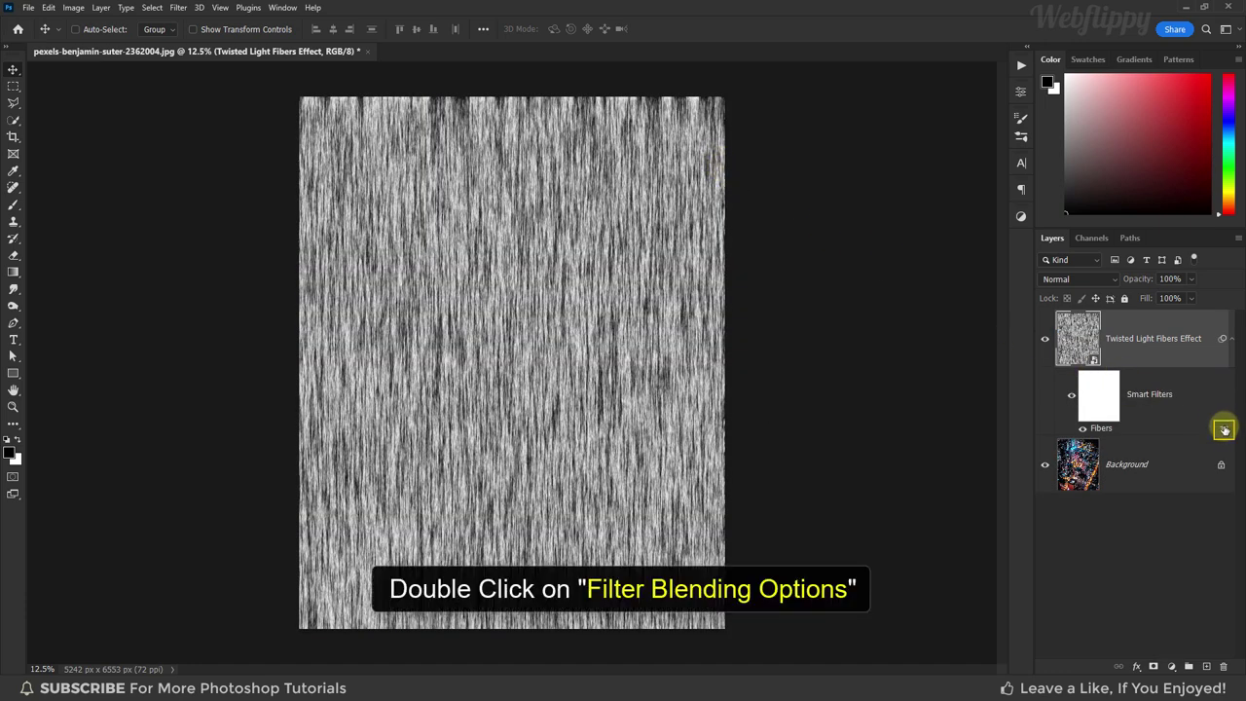
Step: Set the Fibers filter's blending mode to Hard Mix
double_click(1224, 430)
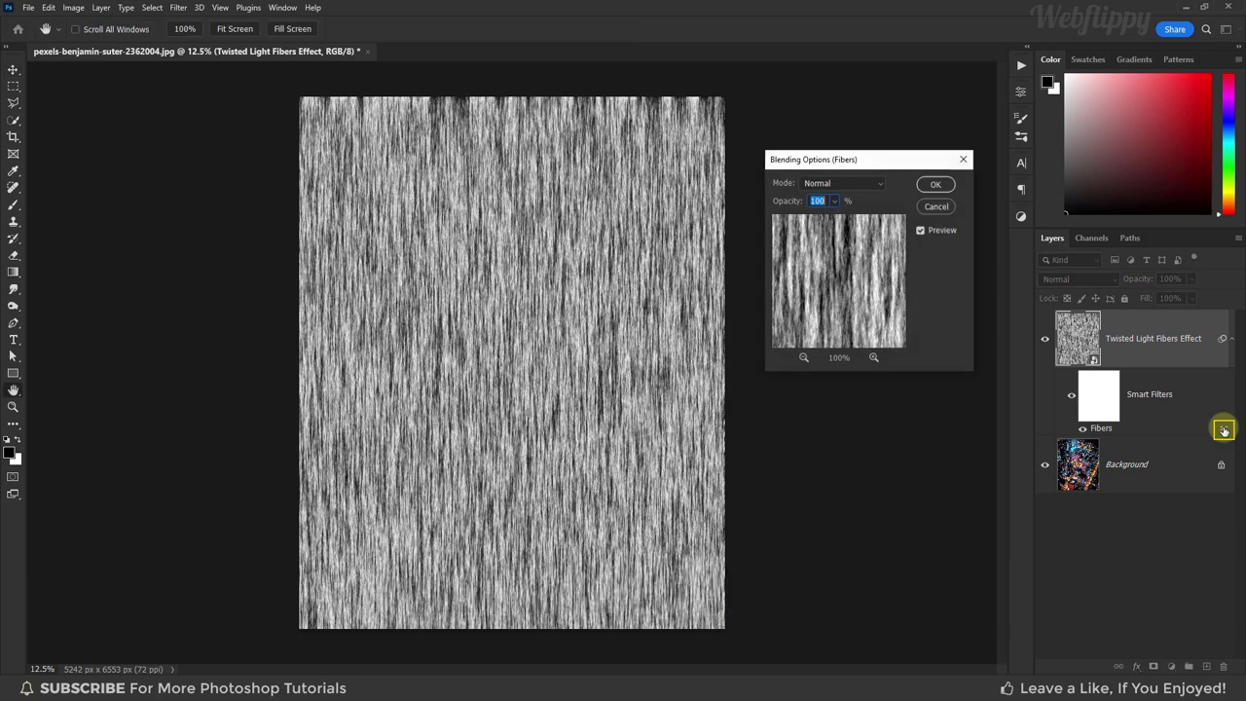
left_click(882, 187)
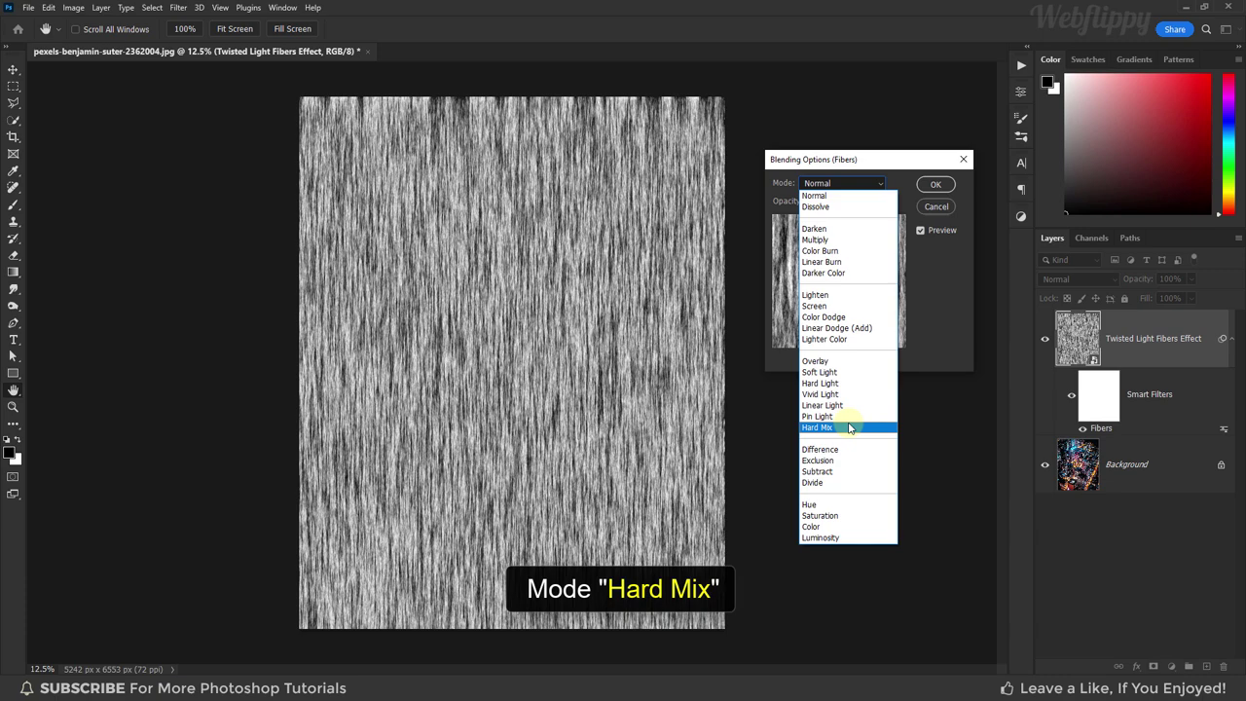
left_click(848, 428)
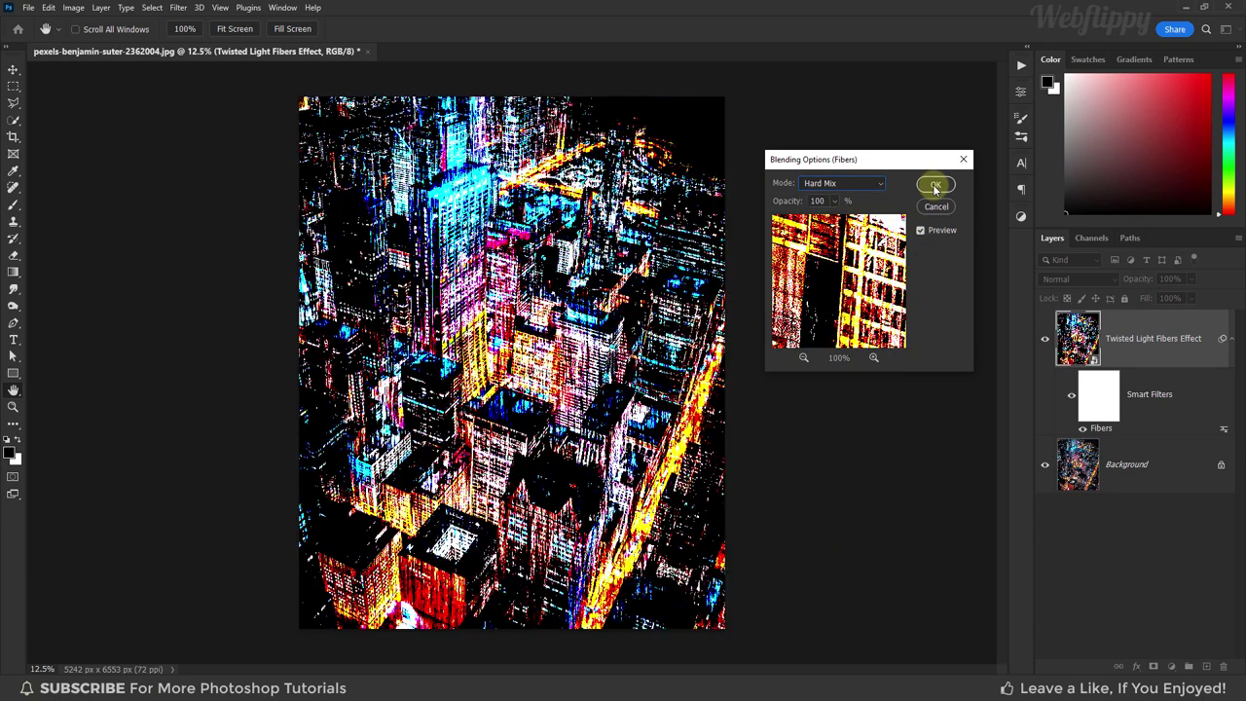
left_click(935, 185)
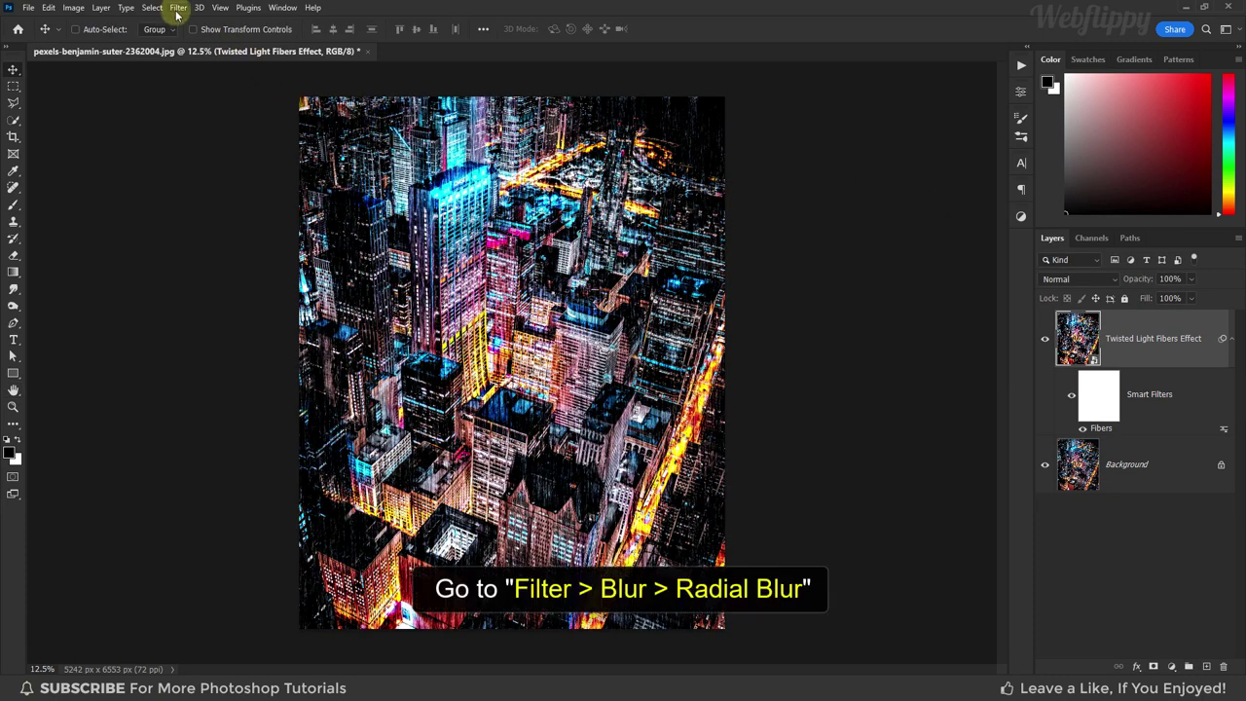
Step: Apply a Radial Blur with Amount 100, Zoom method and Good quality
left_click(178, 9)
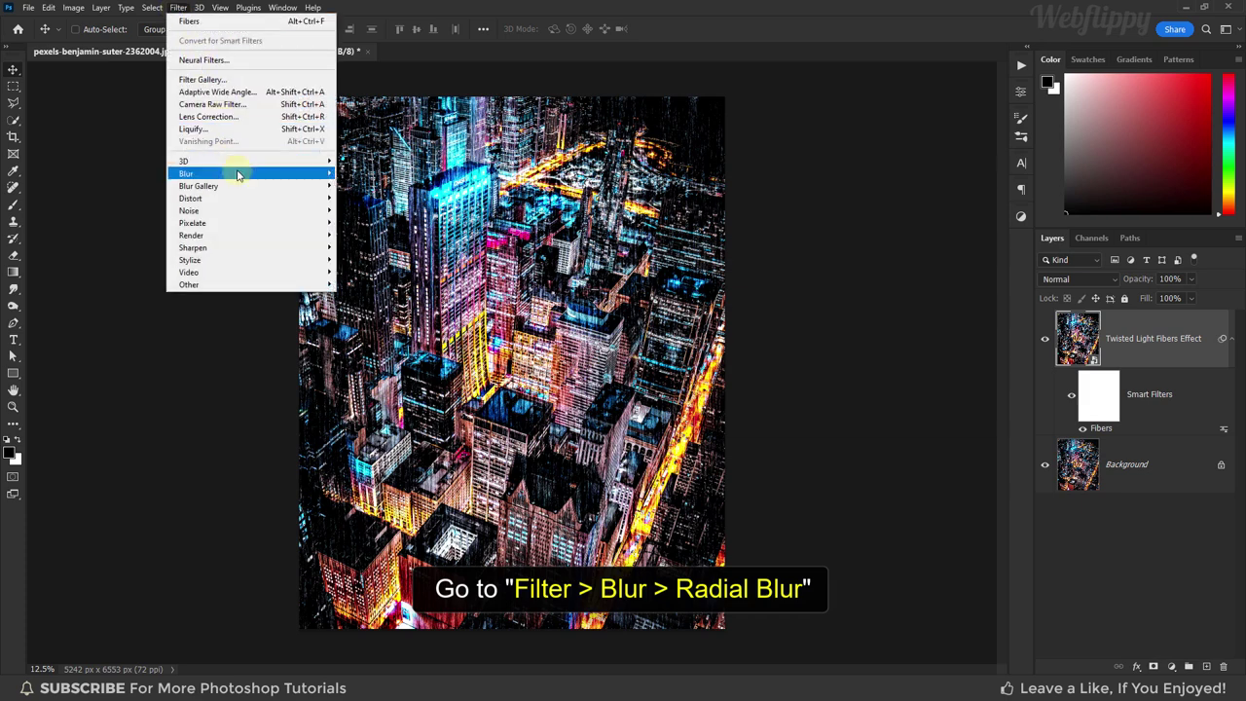
mouse_move(248, 173)
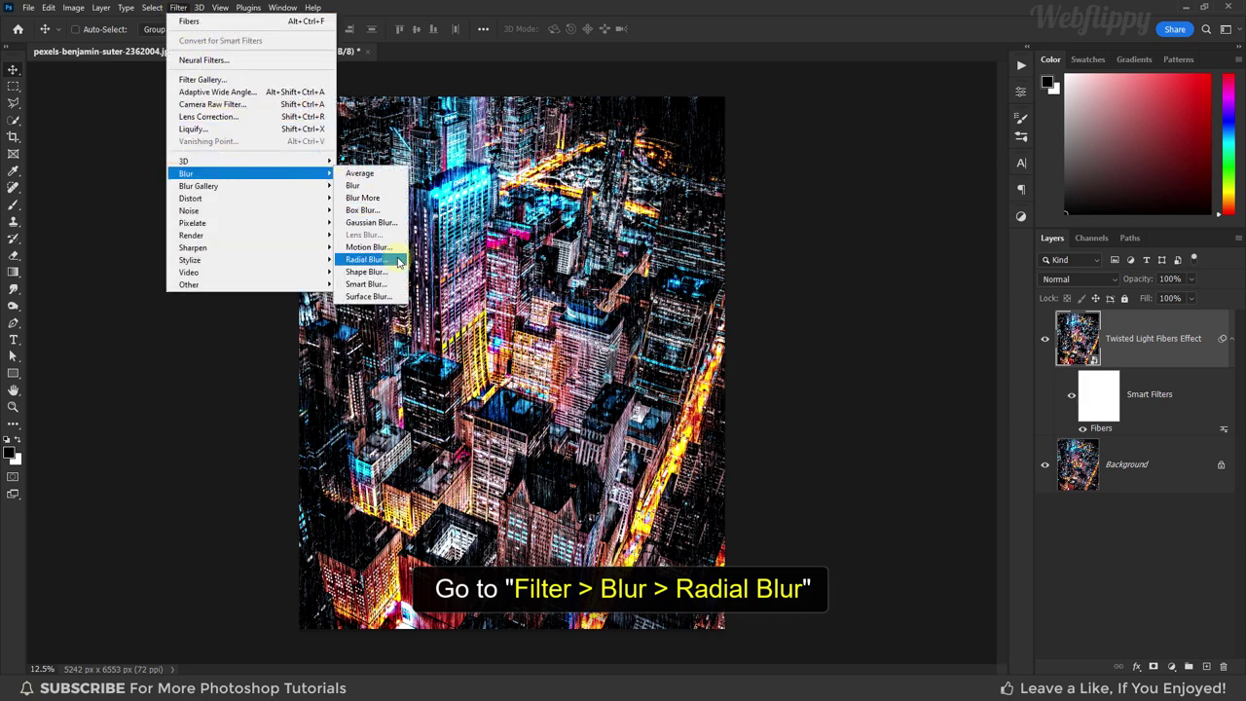
left_click(366, 259)
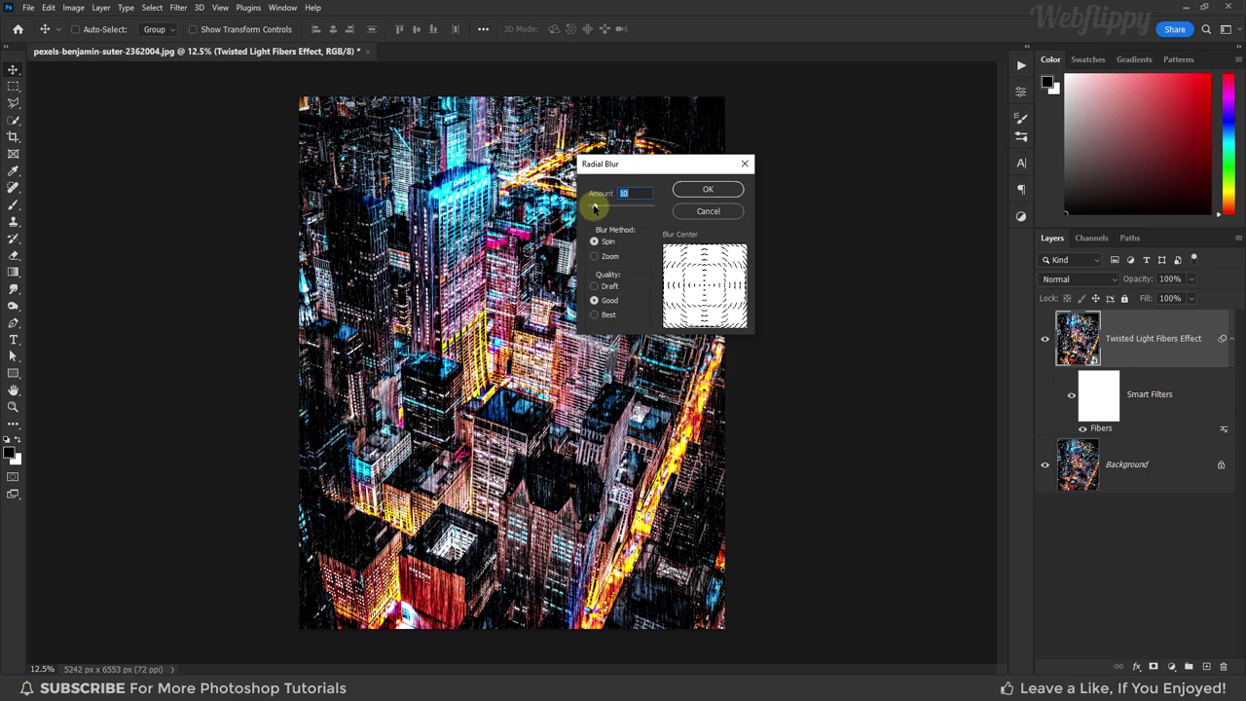
left_click_drag(594, 207, 657, 208)
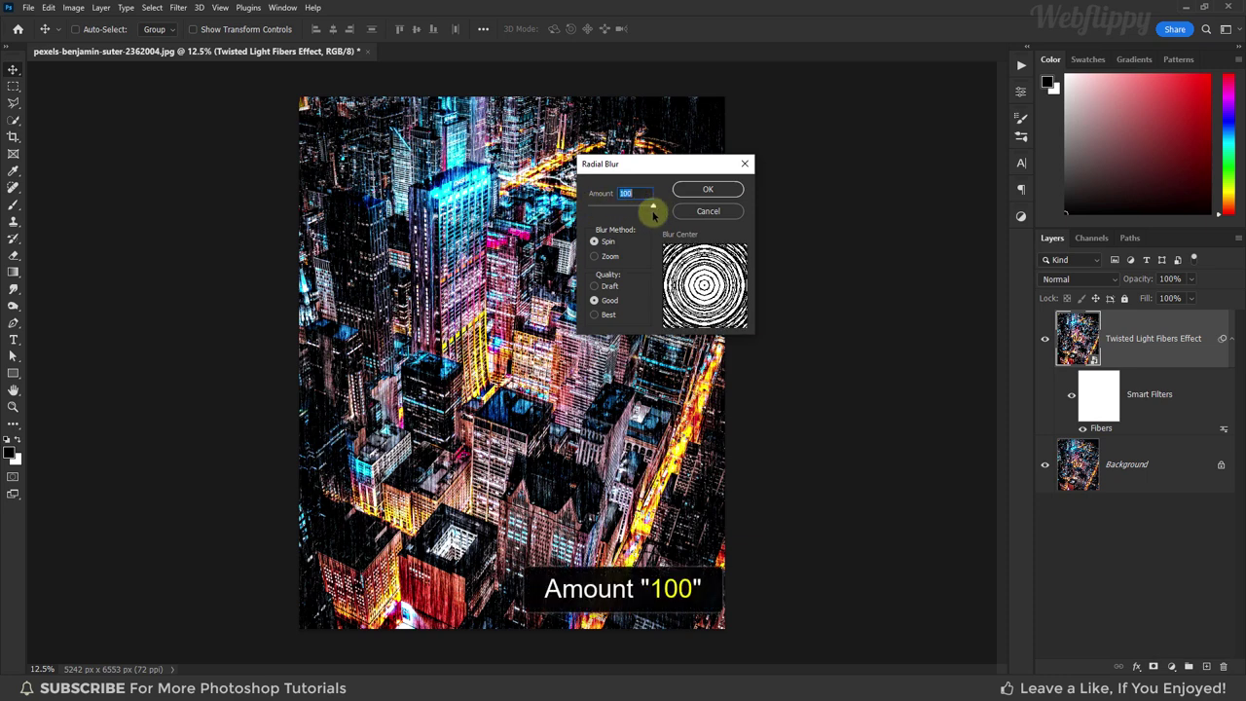
left_click(594, 257)
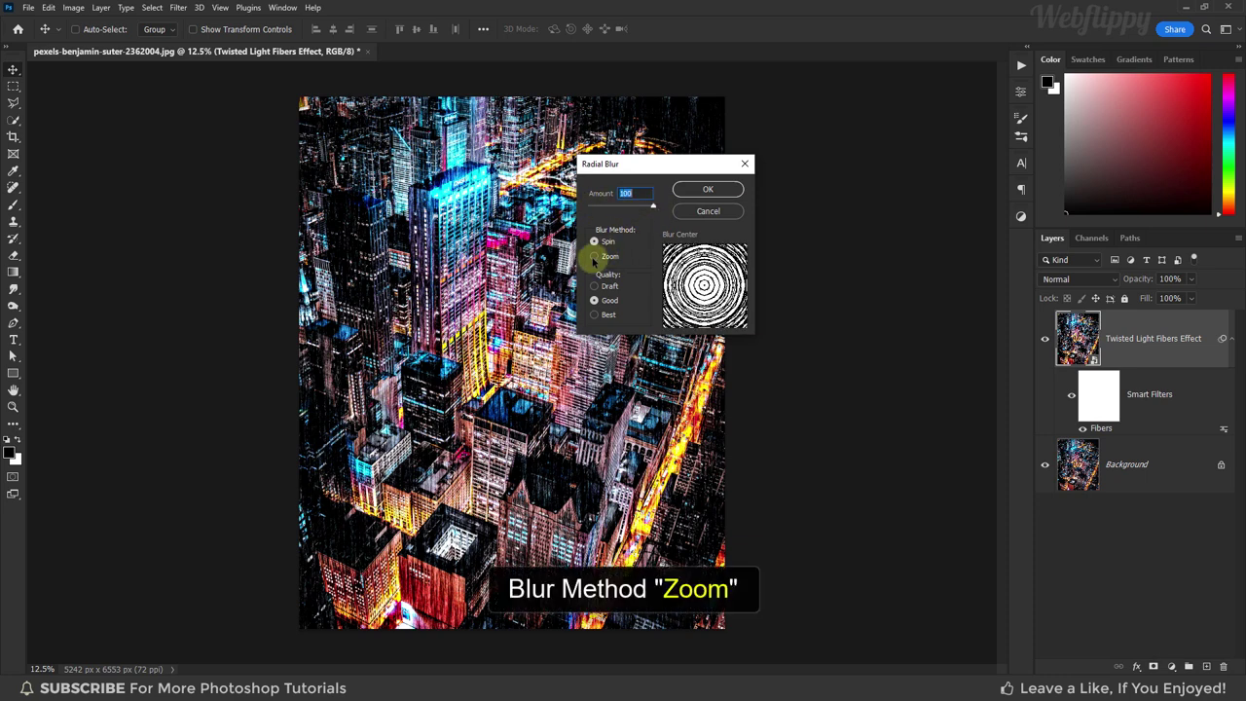
left_click(594, 257)
left_click(605, 302)
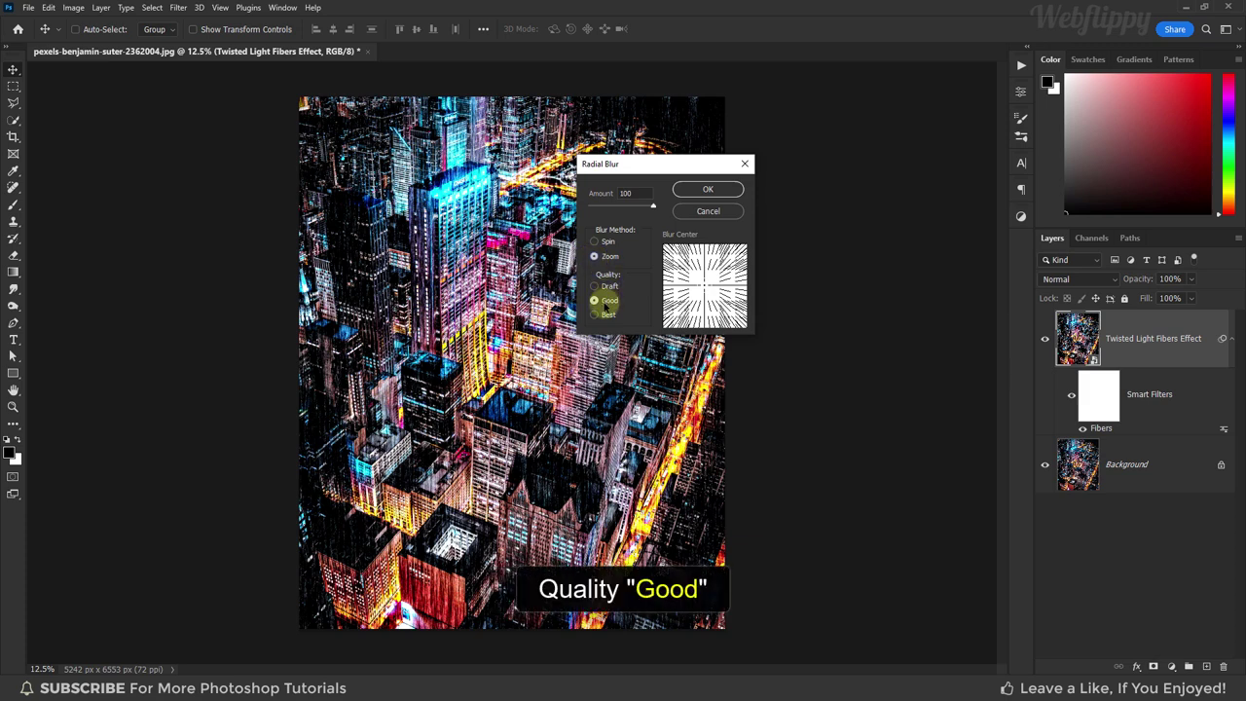
left_click(697, 191)
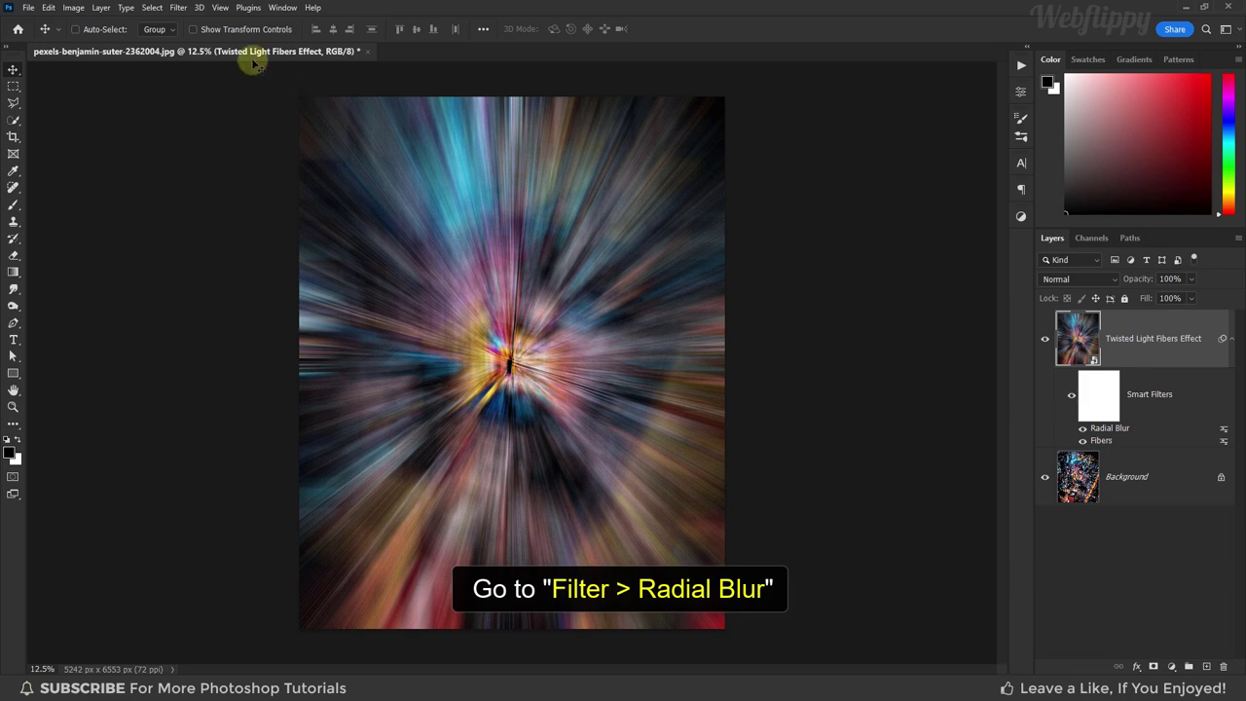
Step: Repeat the same Radial Blur a second time
left_click(178, 7)
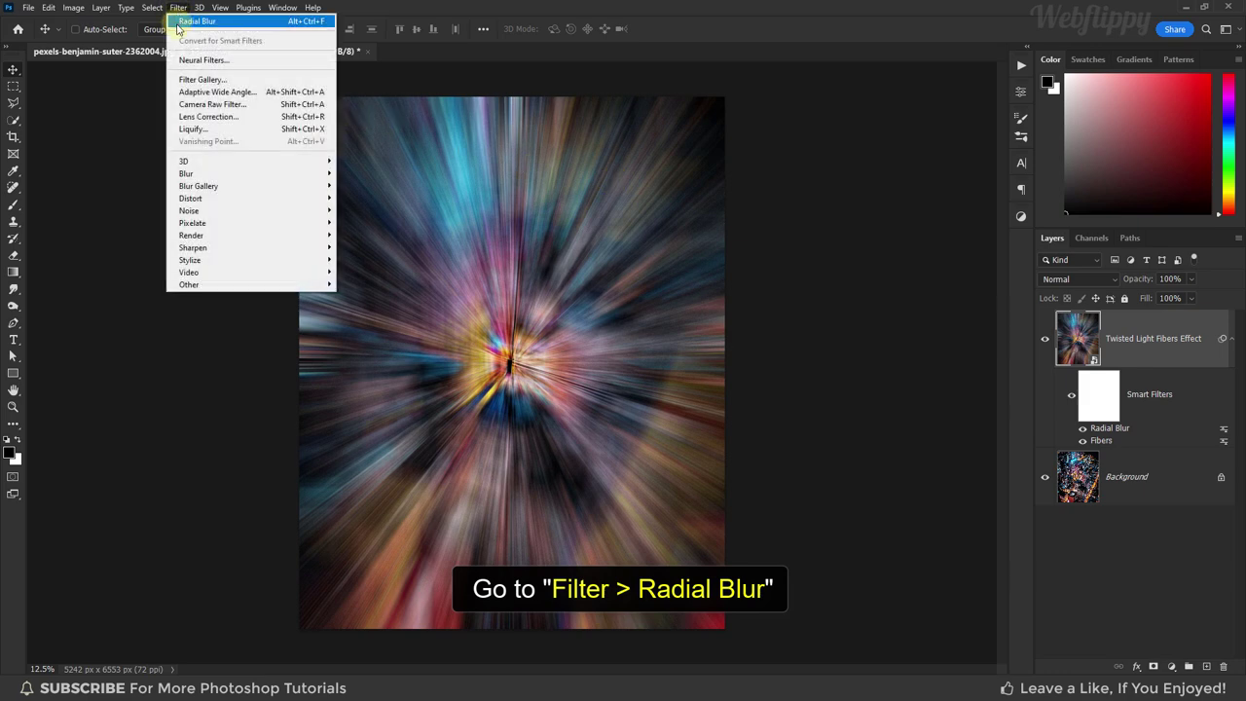
left_click(196, 20)
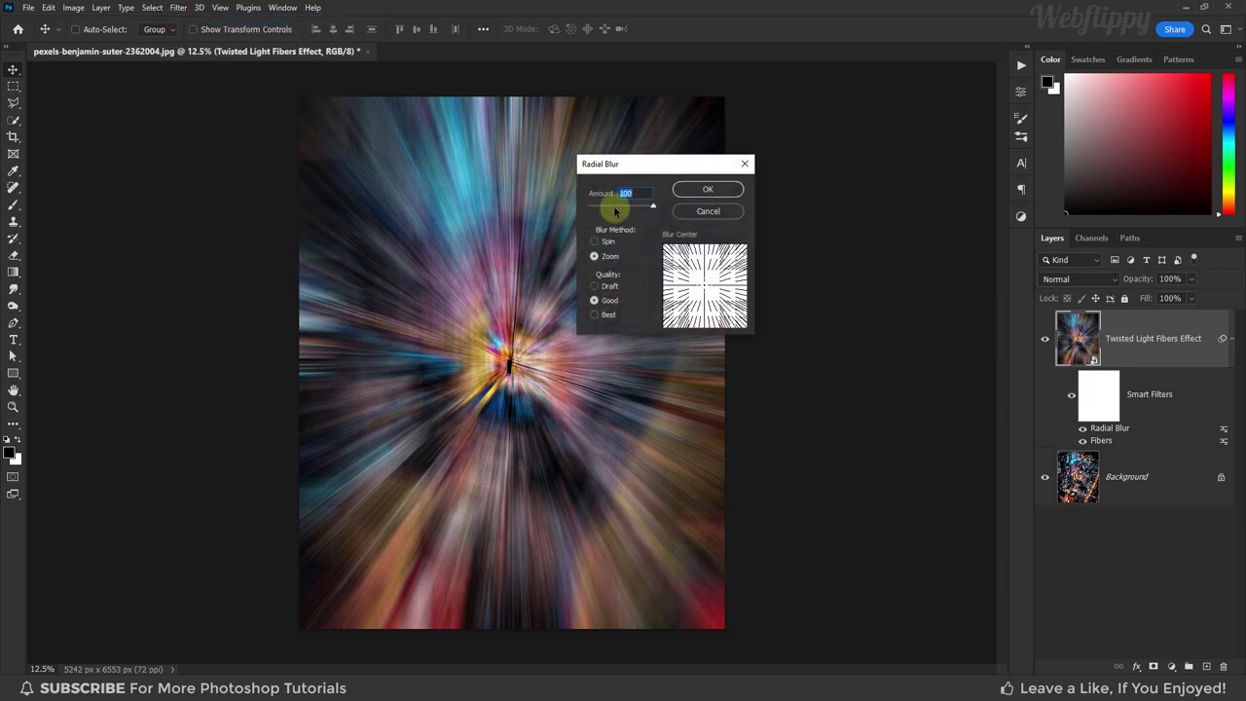
left_click(687, 191)
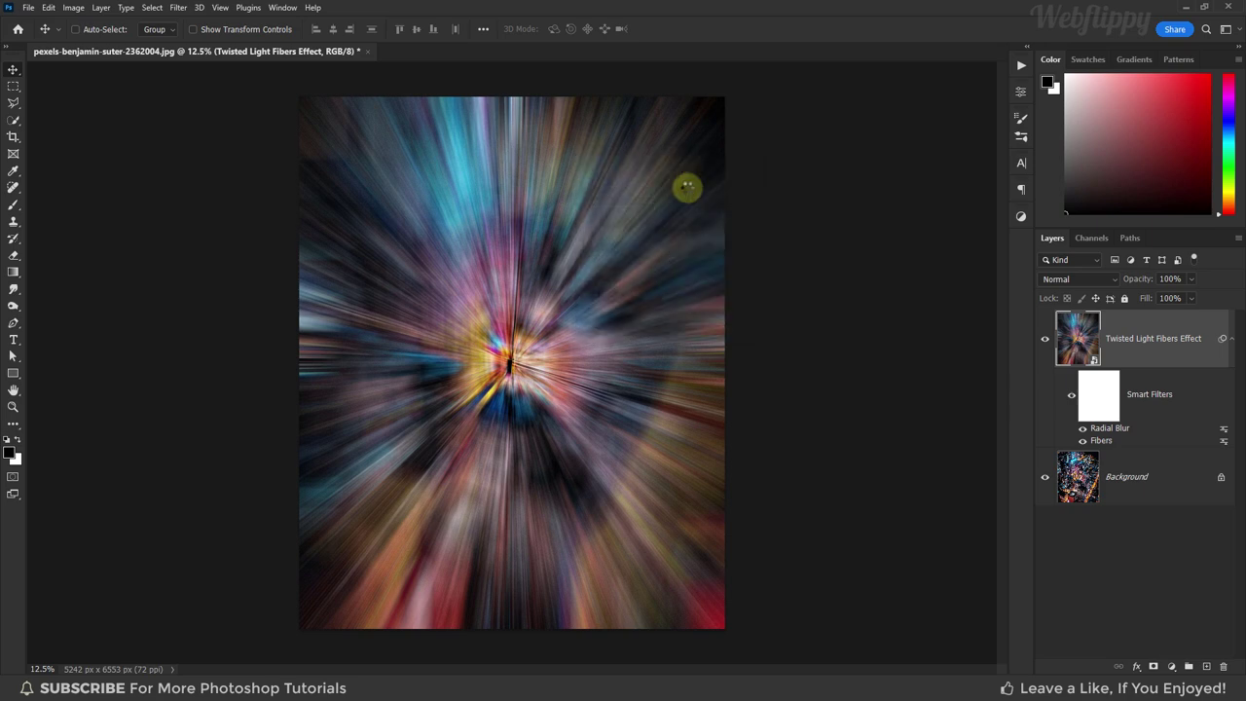
Step: Add a Twirl distortion filter with an angle of 100°
left_click(180, 8)
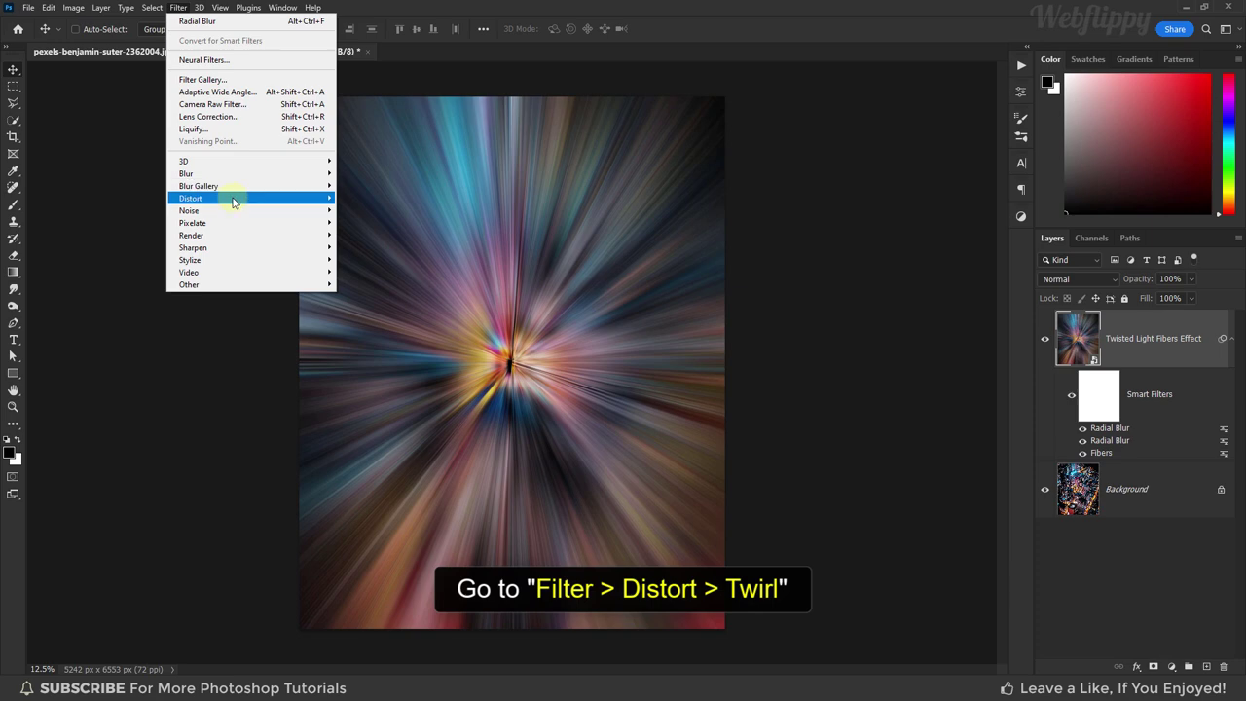
mouse_move(191, 197)
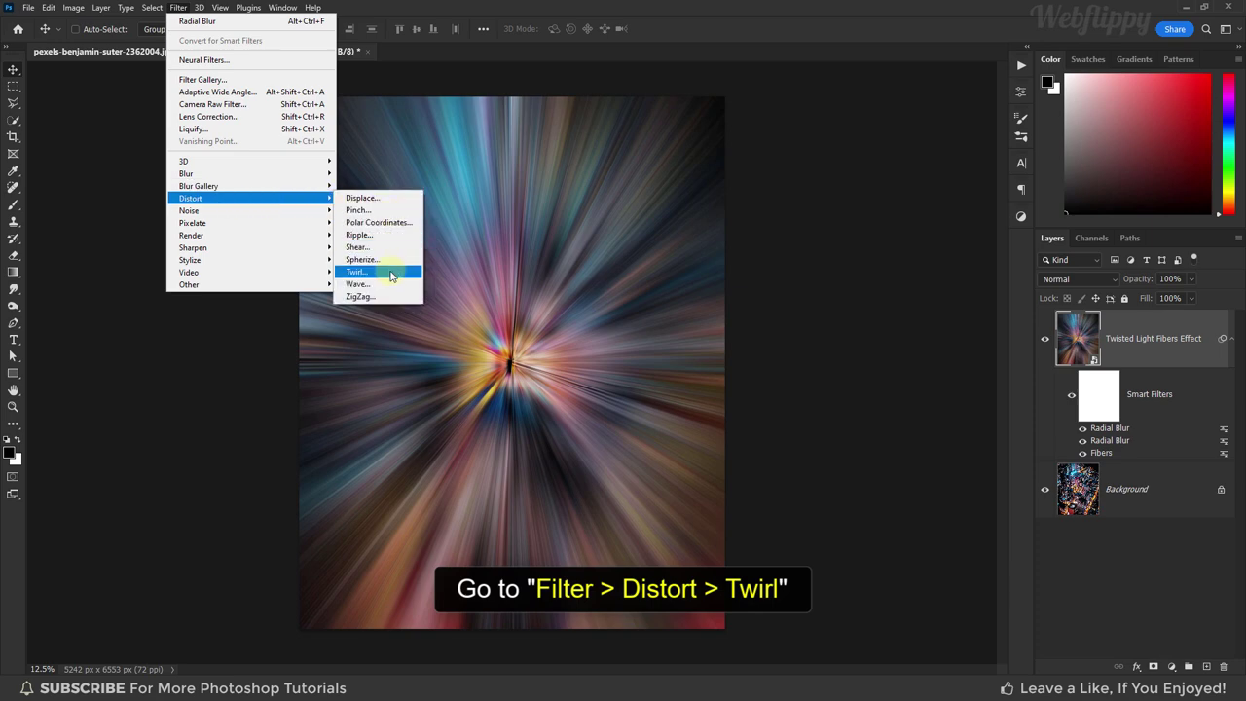
left_click(390, 273)
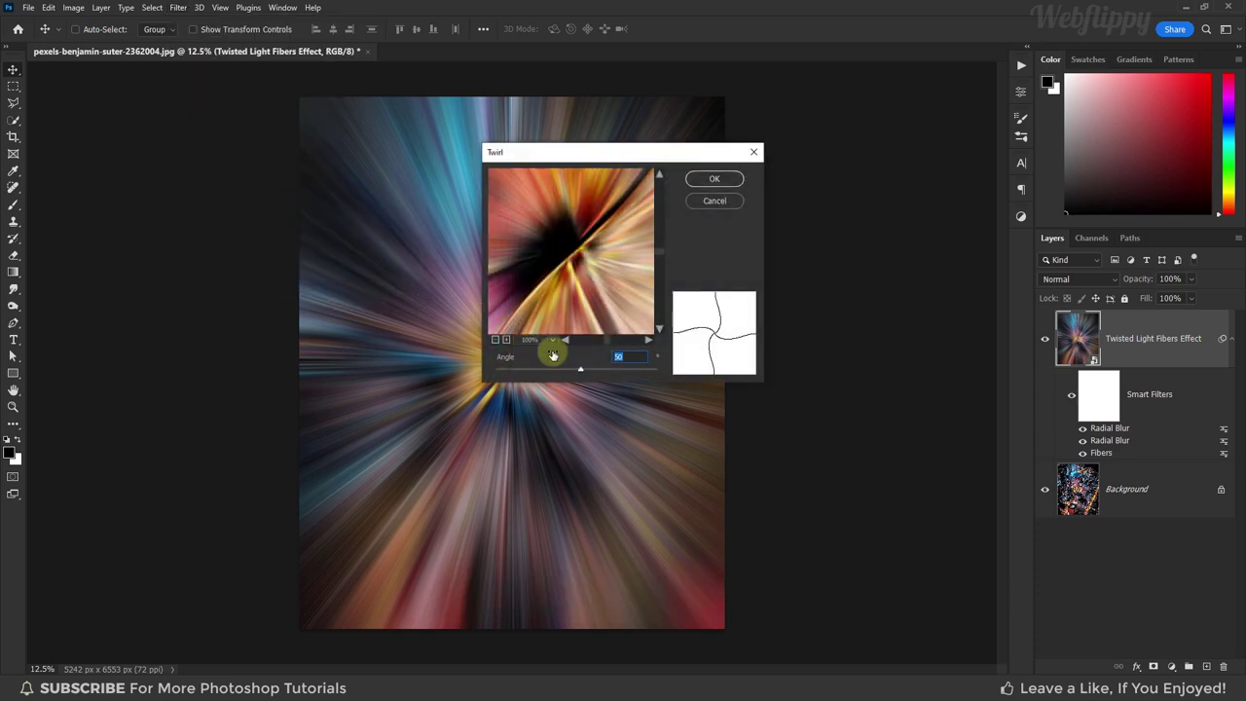
left_click_drag(579, 371, 584, 369)
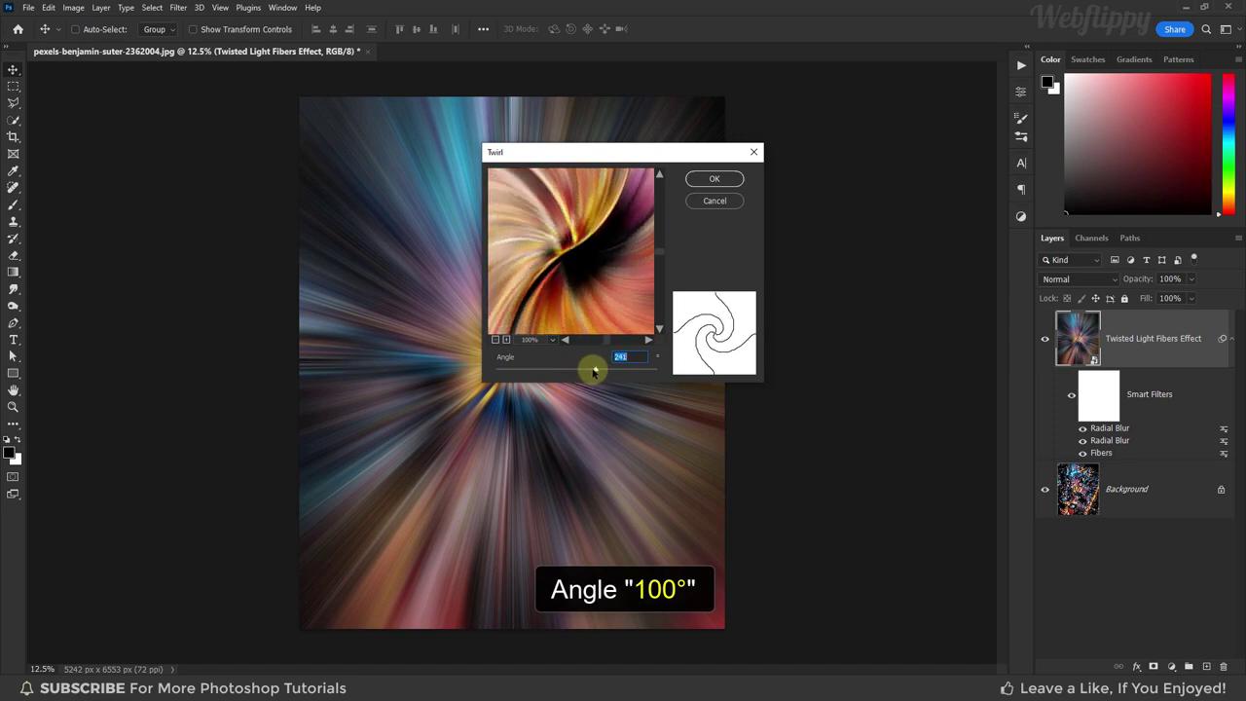
left_click(633, 357)
type("100")
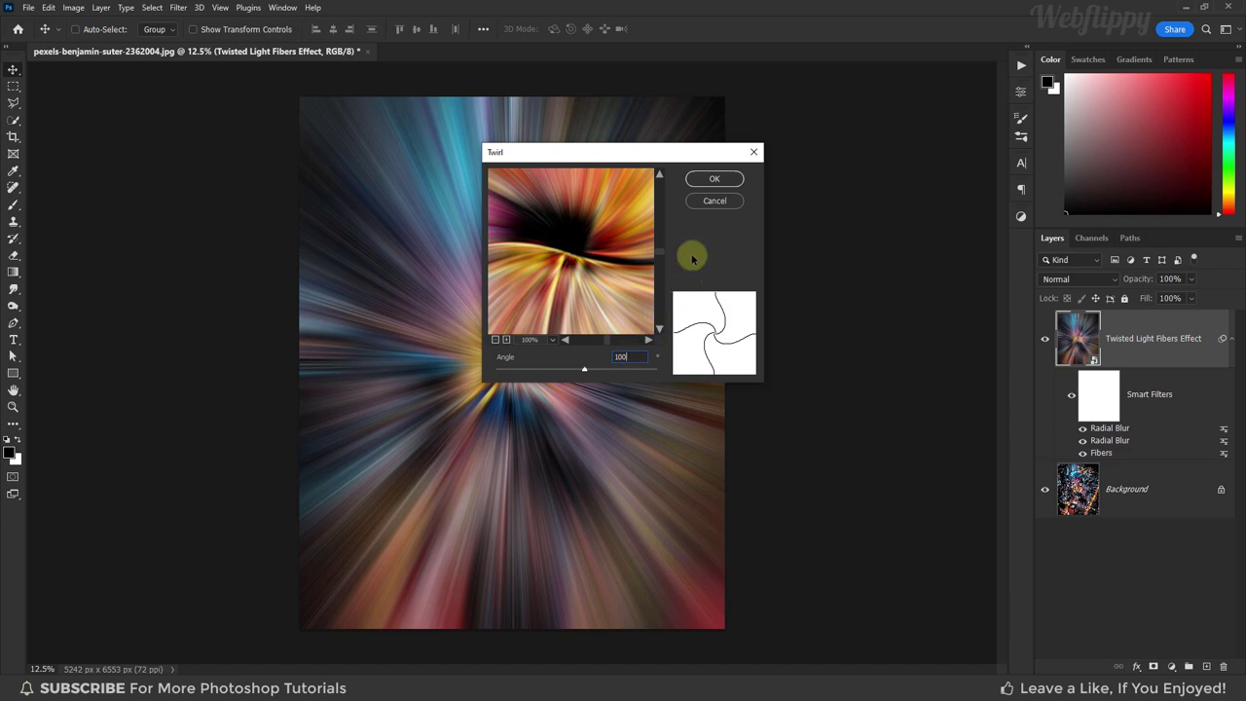
left_click(699, 180)
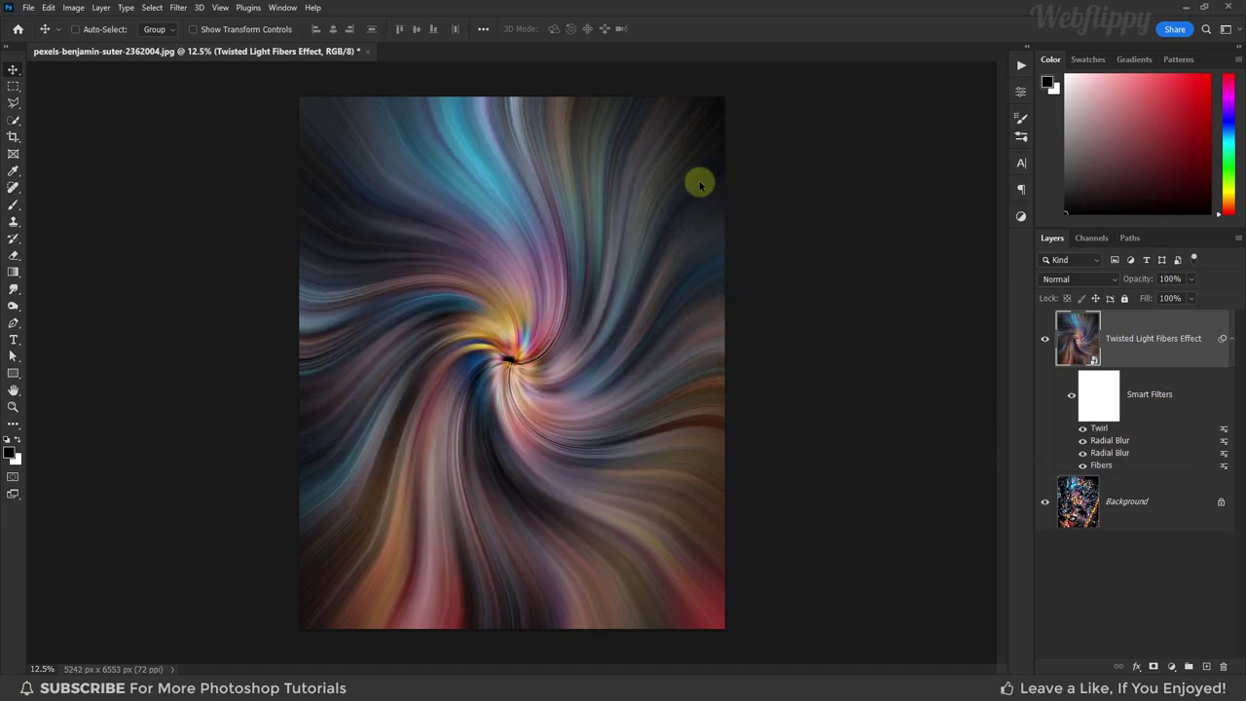
Step: Set the first Twirl filter's blending mode to Lighten
double_click(1224, 429)
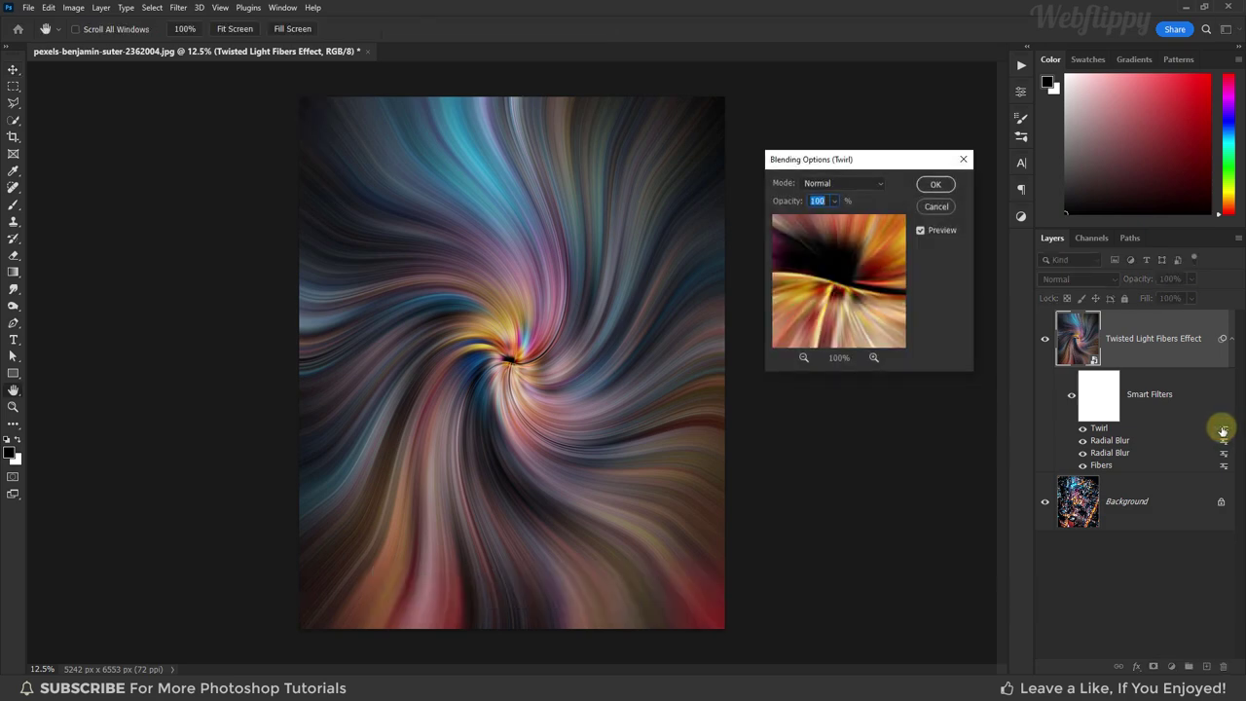
left_click(879, 185)
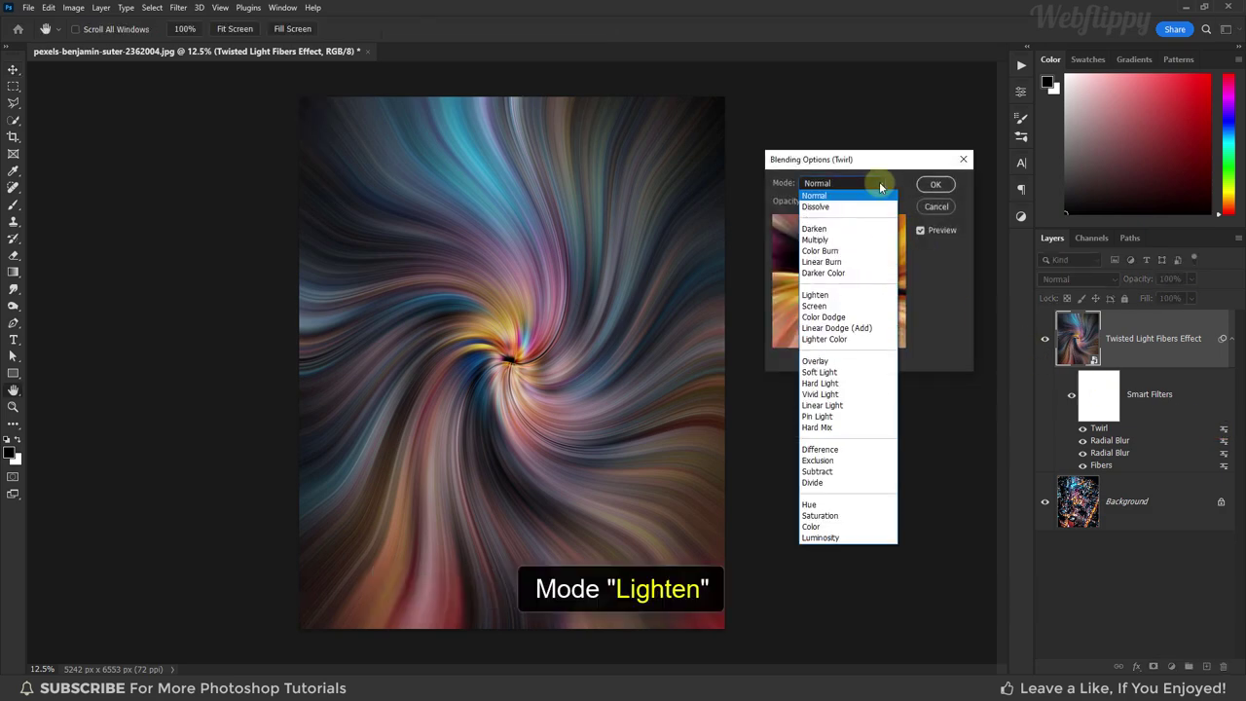
left_click(864, 301)
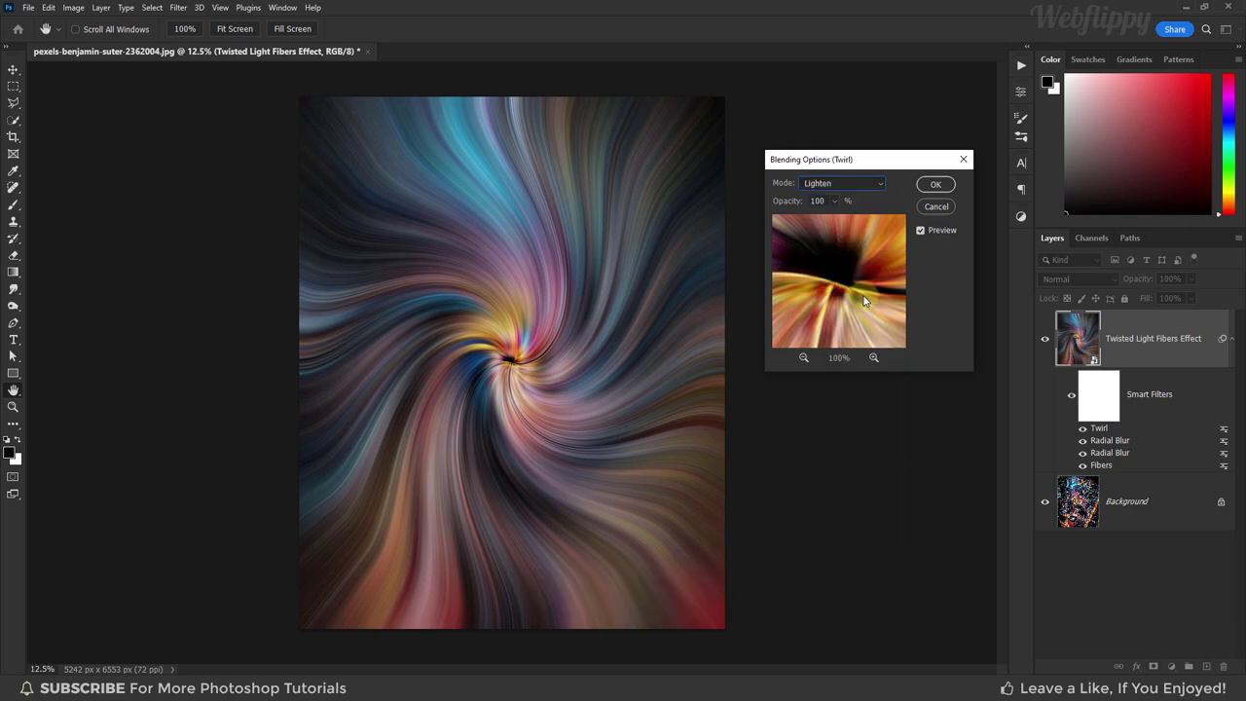
left_click(933, 184)
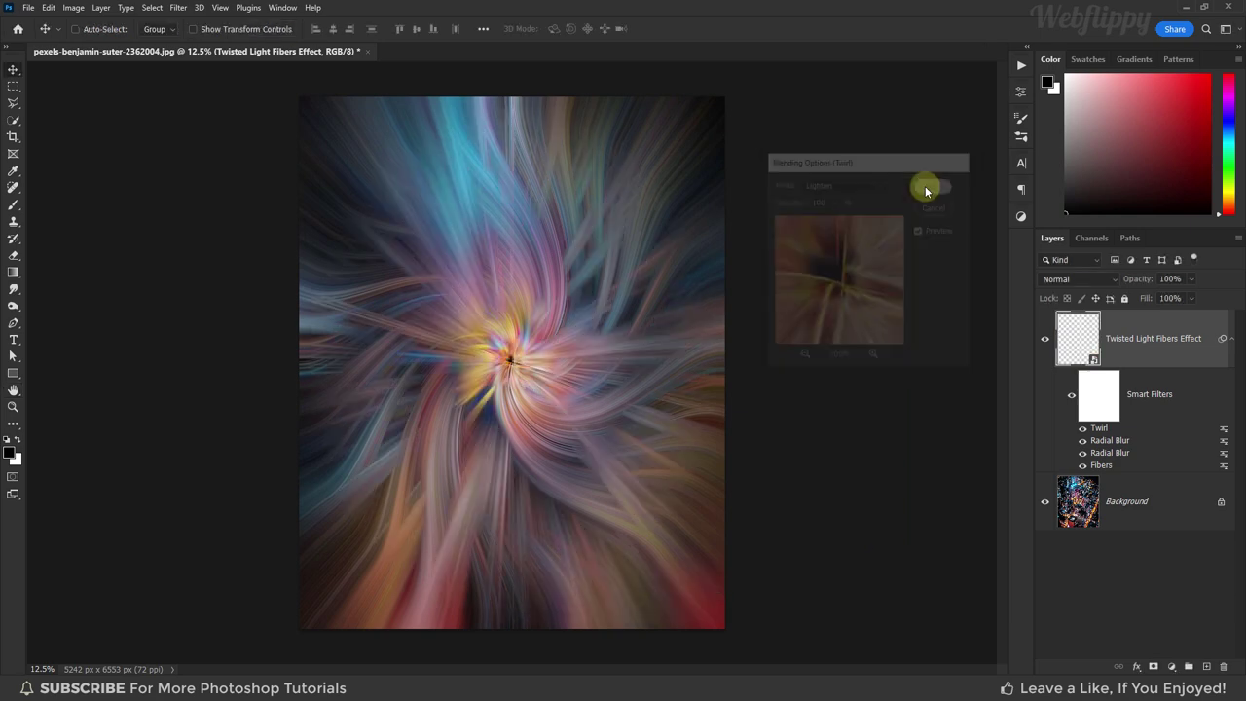
Step: Add a second Twirl filter with the angle set to -100
left_click(178, 8)
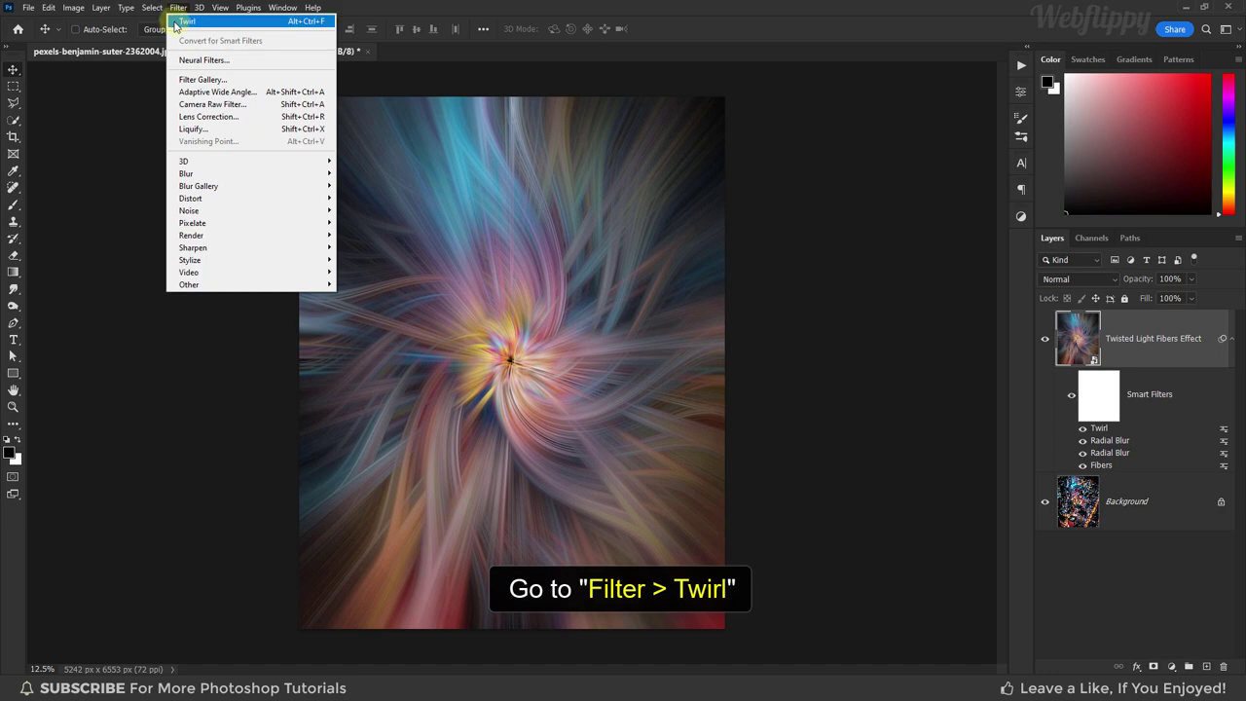
left_click(177, 21)
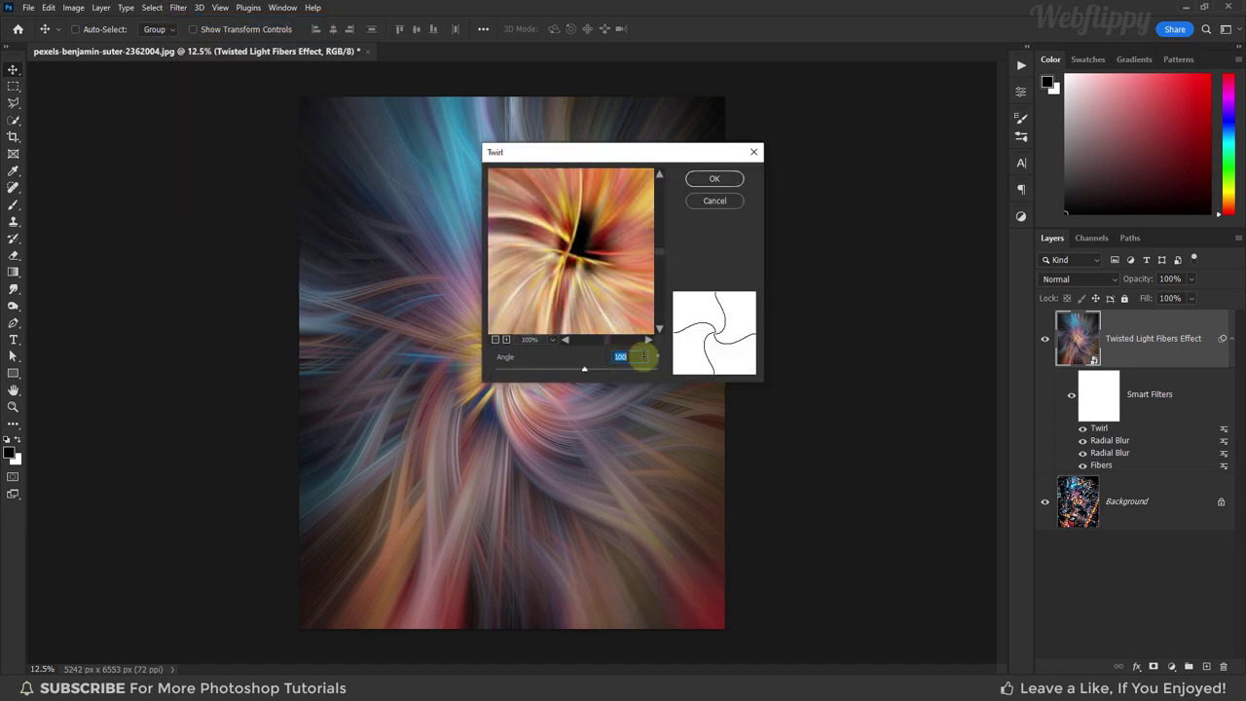
type("-100")
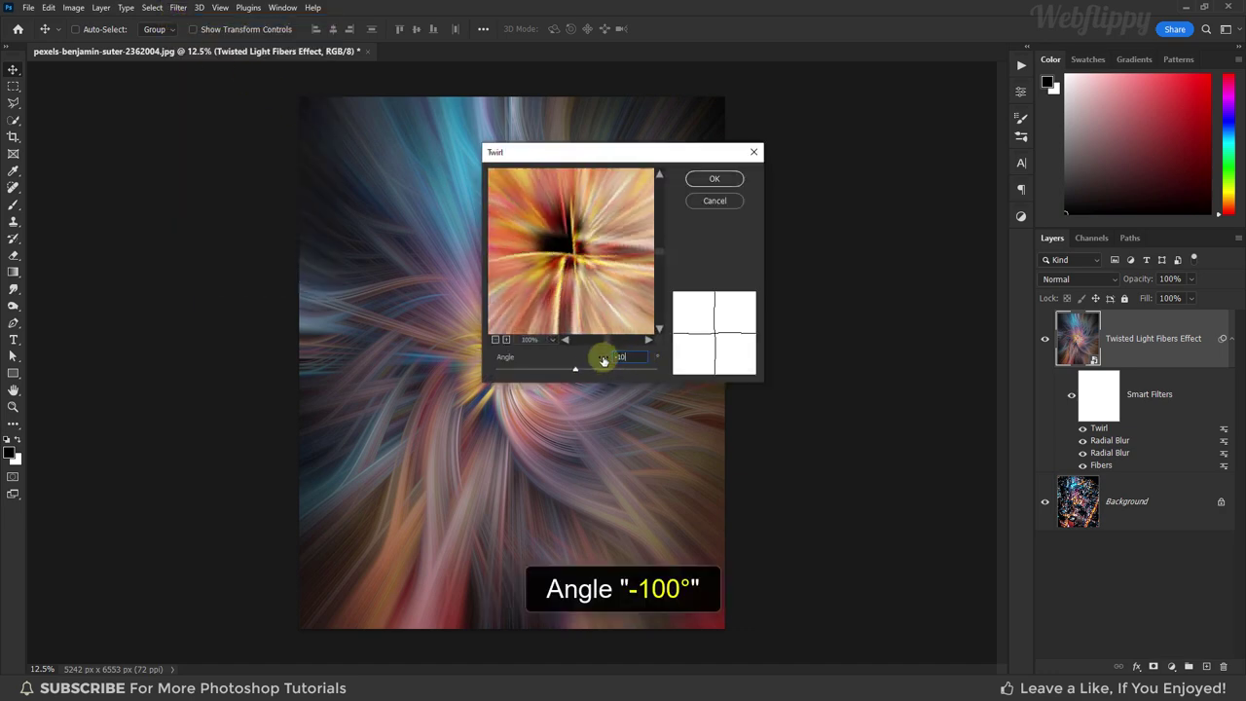
left_click(712, 180)
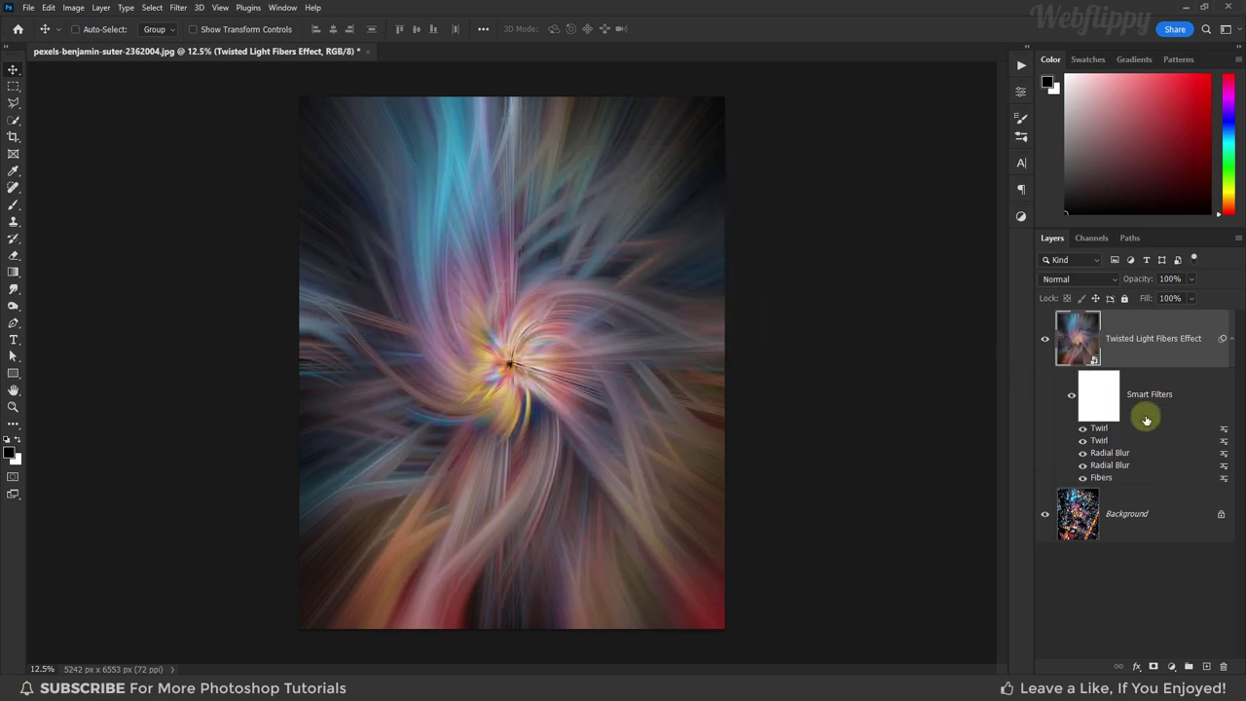
Step: Blend the second Twirl in Lighten mode and toggle the effect layer's visibility to compare
double_click(1222, 429)
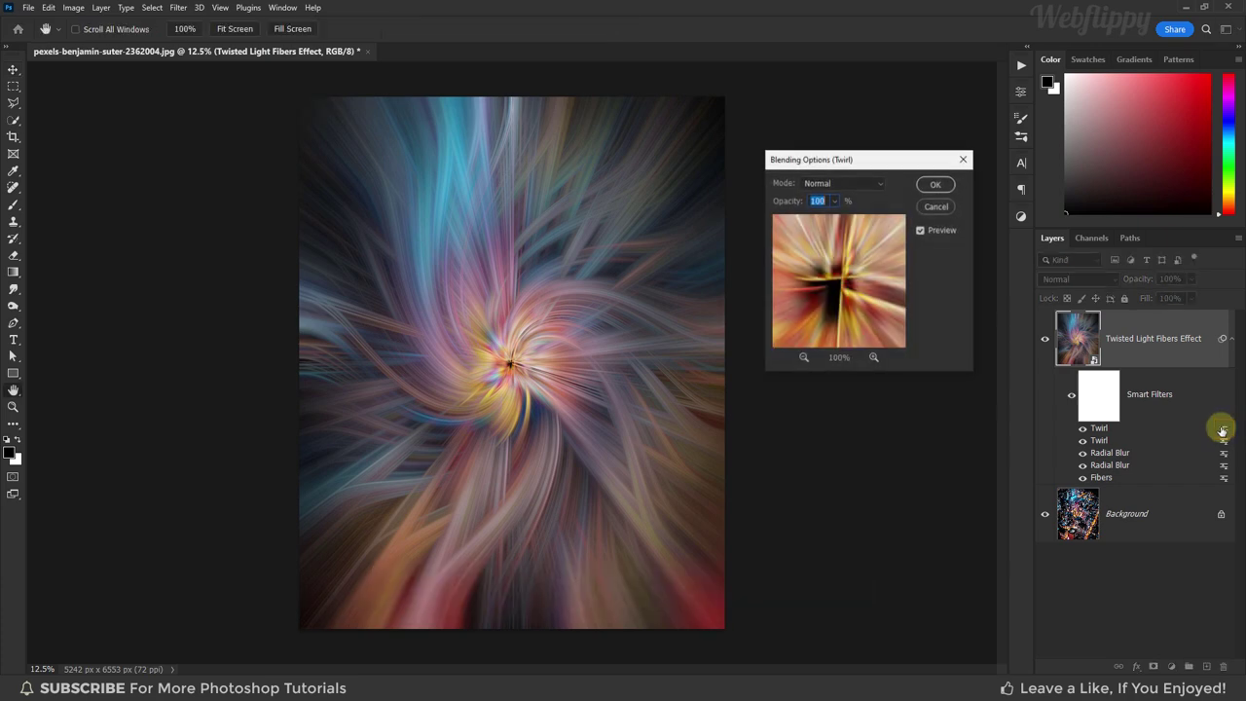
left_click(880, 182)
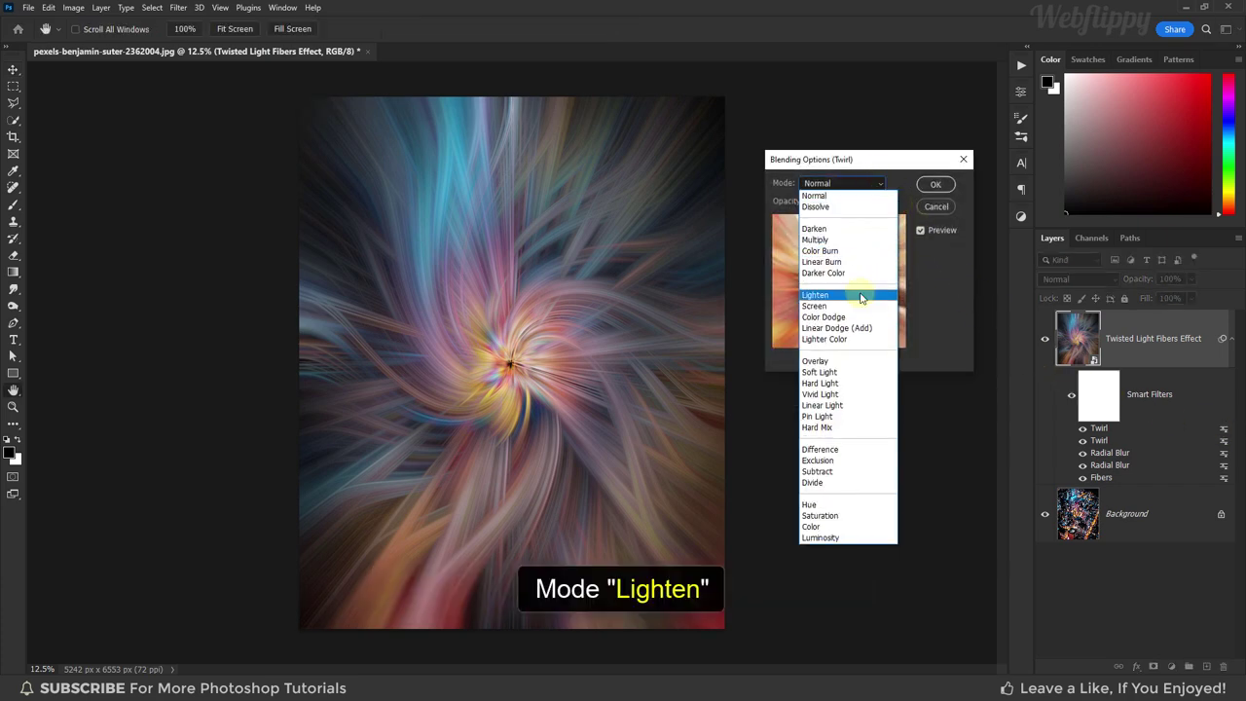
left_click(860, 298)
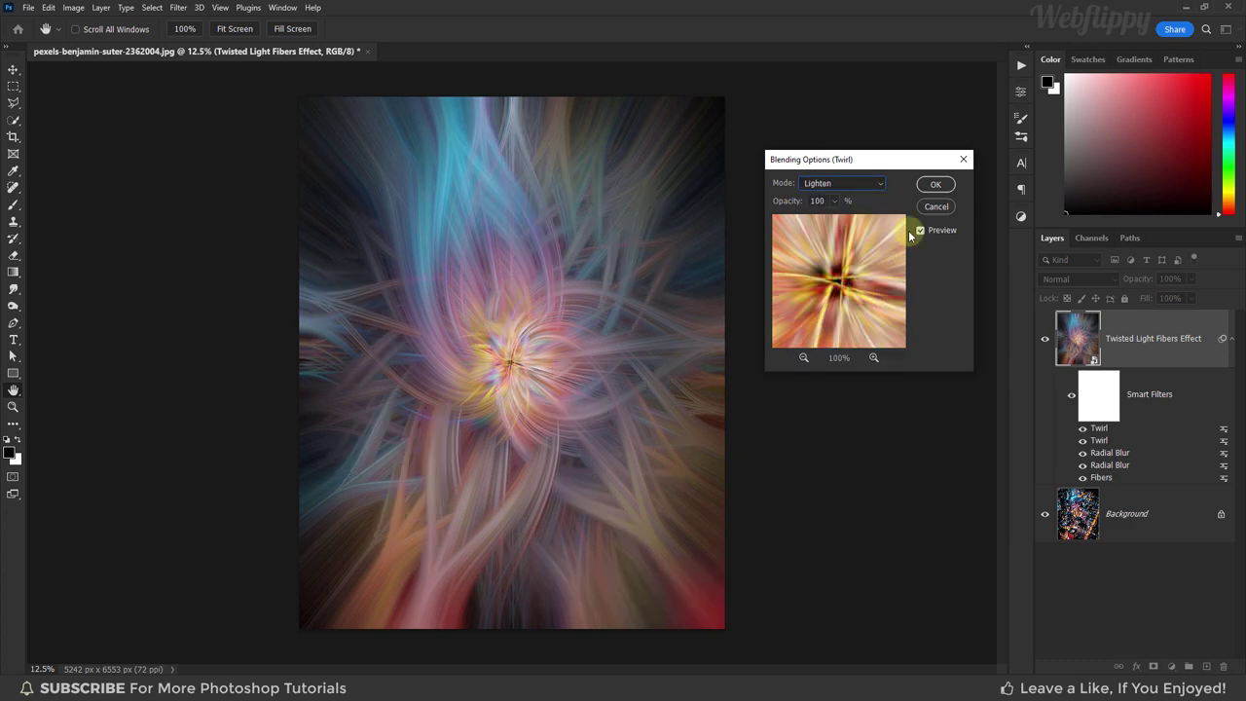
left_click(936, 185)
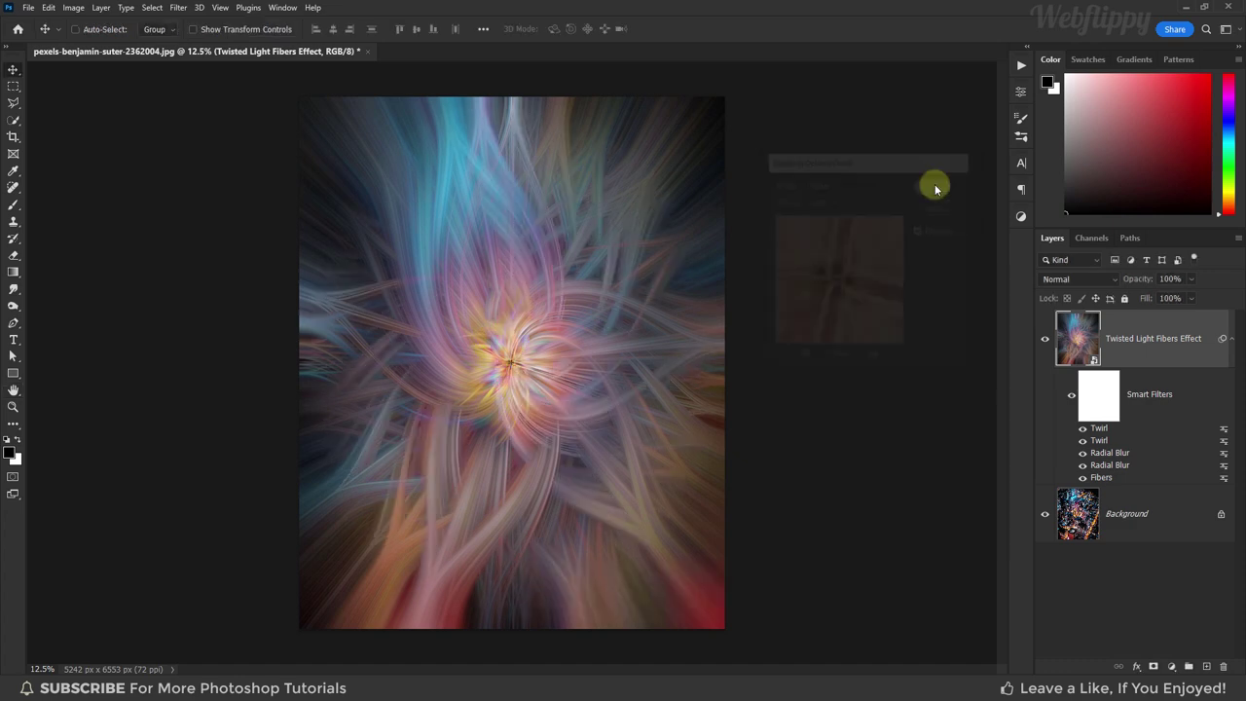
left_click(1045, 339)
left_click(1045, 339)
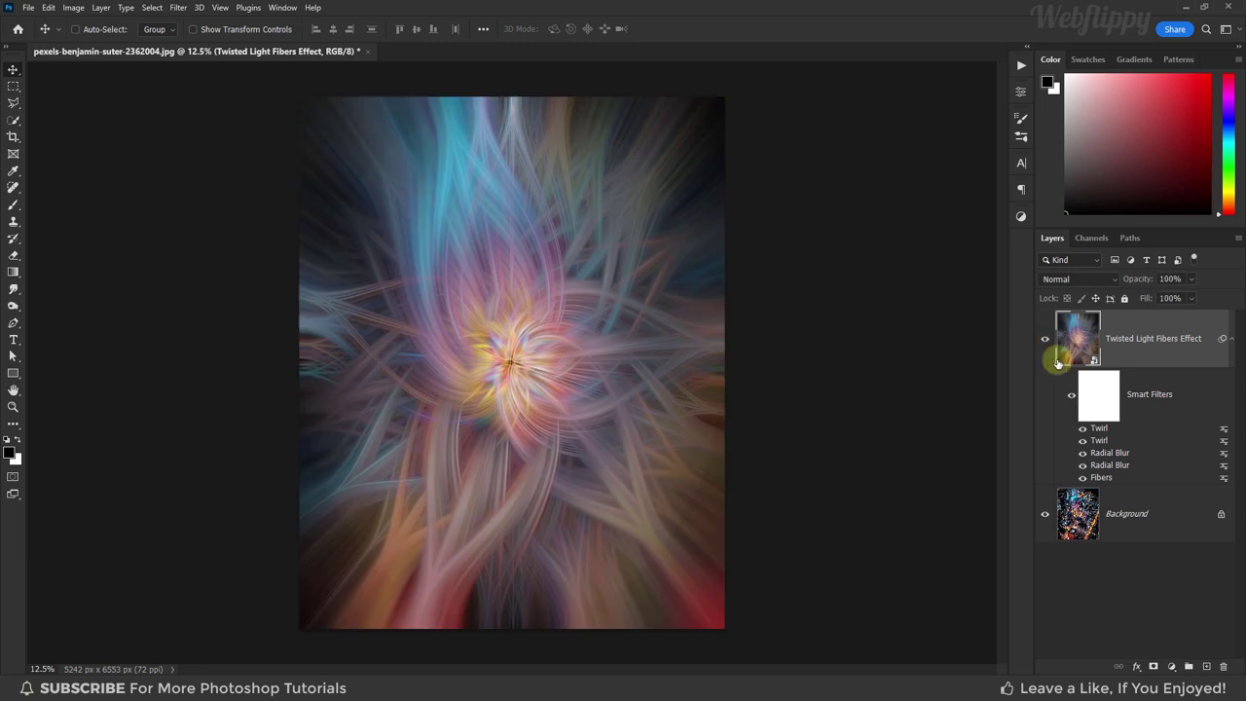
left_click(1173, 668)
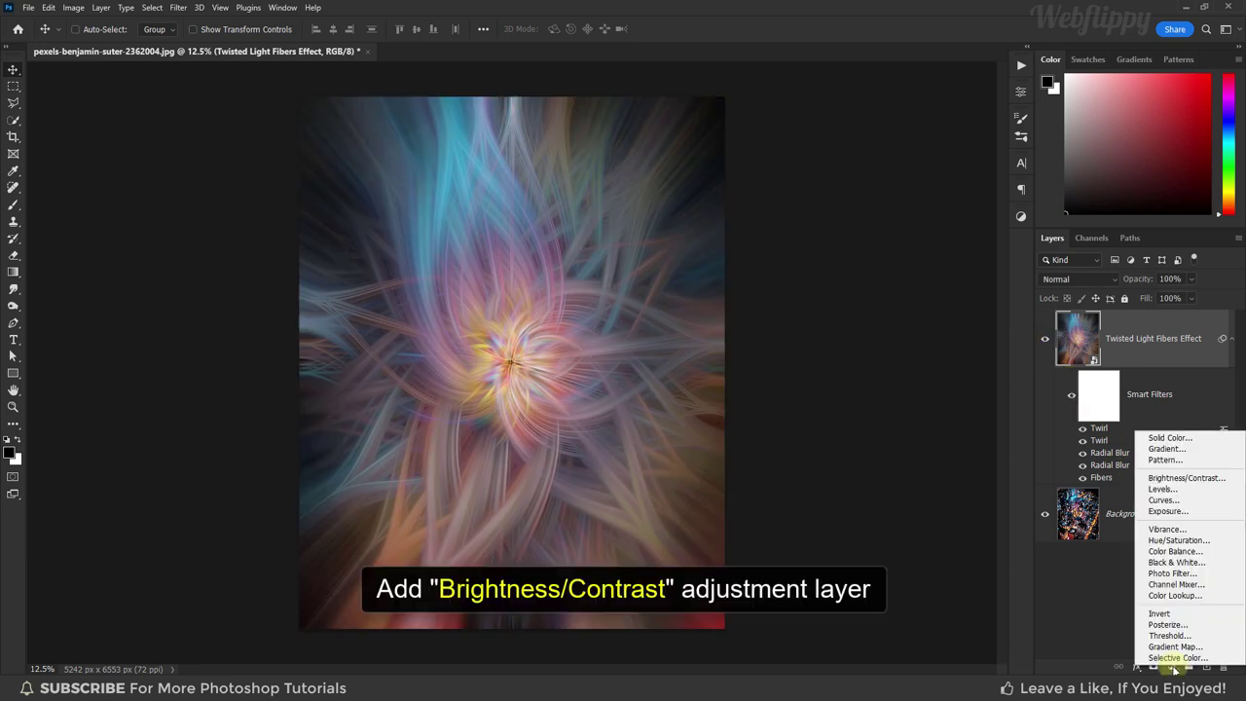
Step: Add a Brightness/Contrast adjustment layer with Contrast 80 and toggle it to compare
left_click(1186, 478)
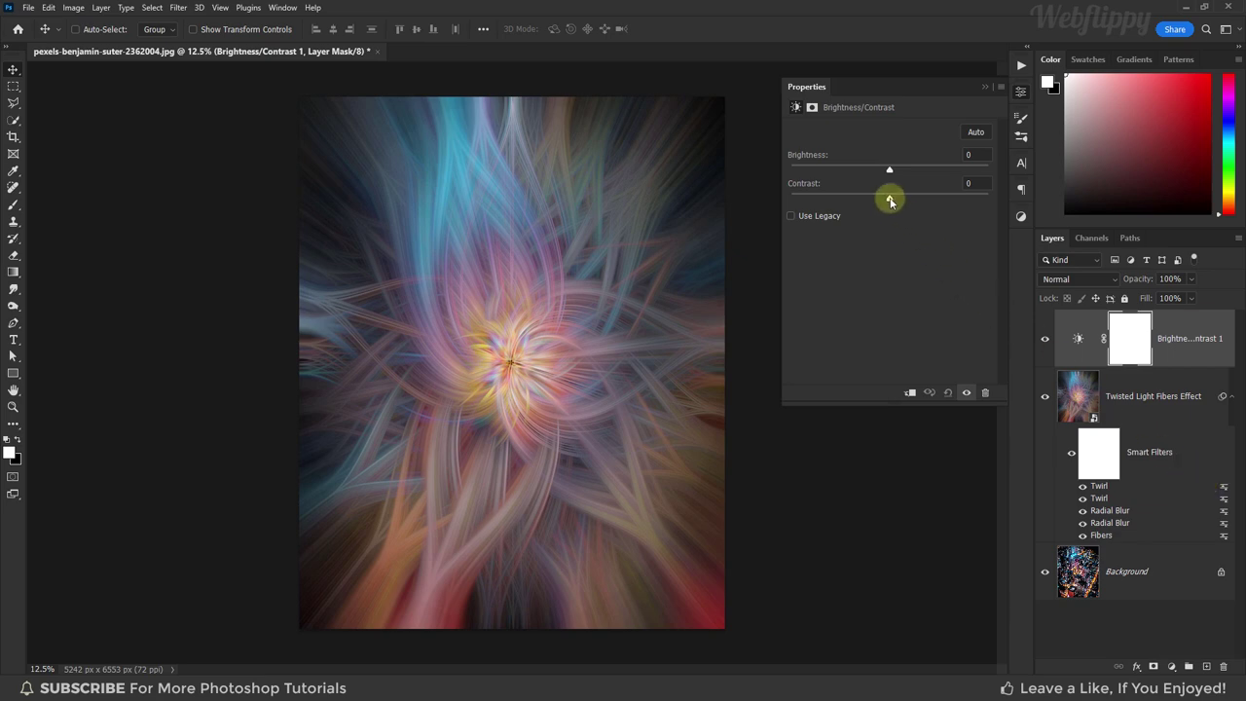
left_click_drag(889, 201, 977, 200)
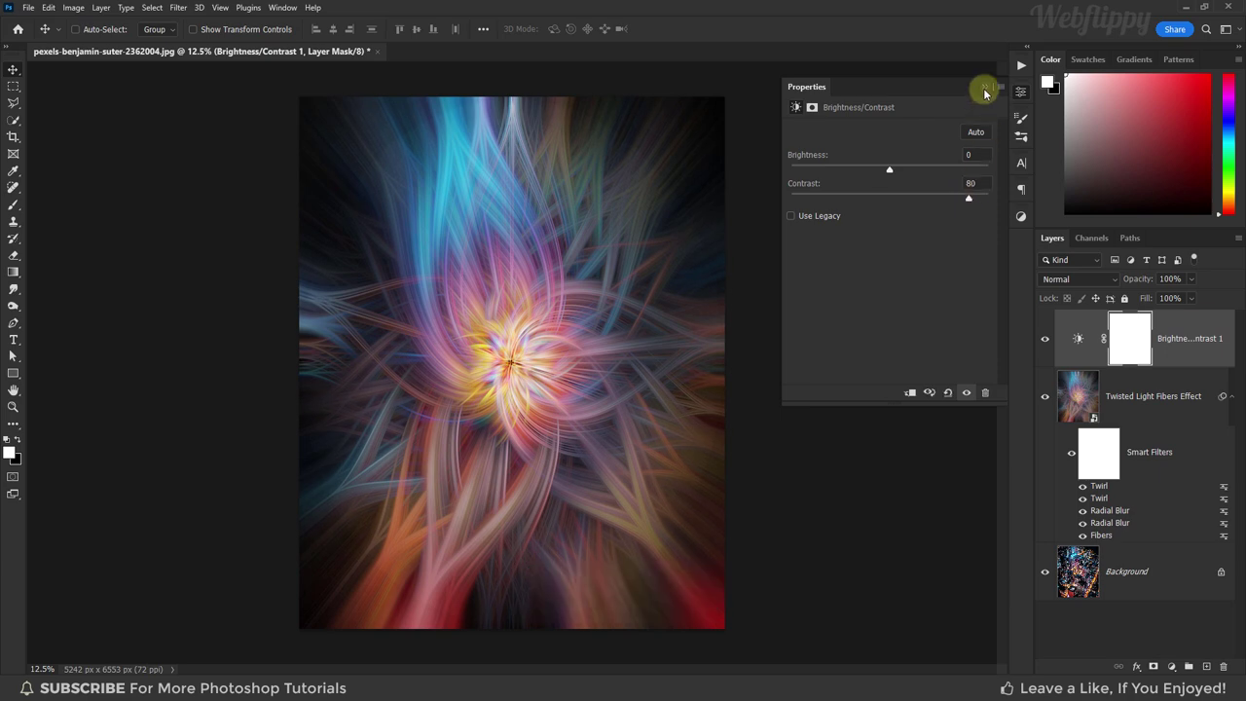
left_click(985, 87)
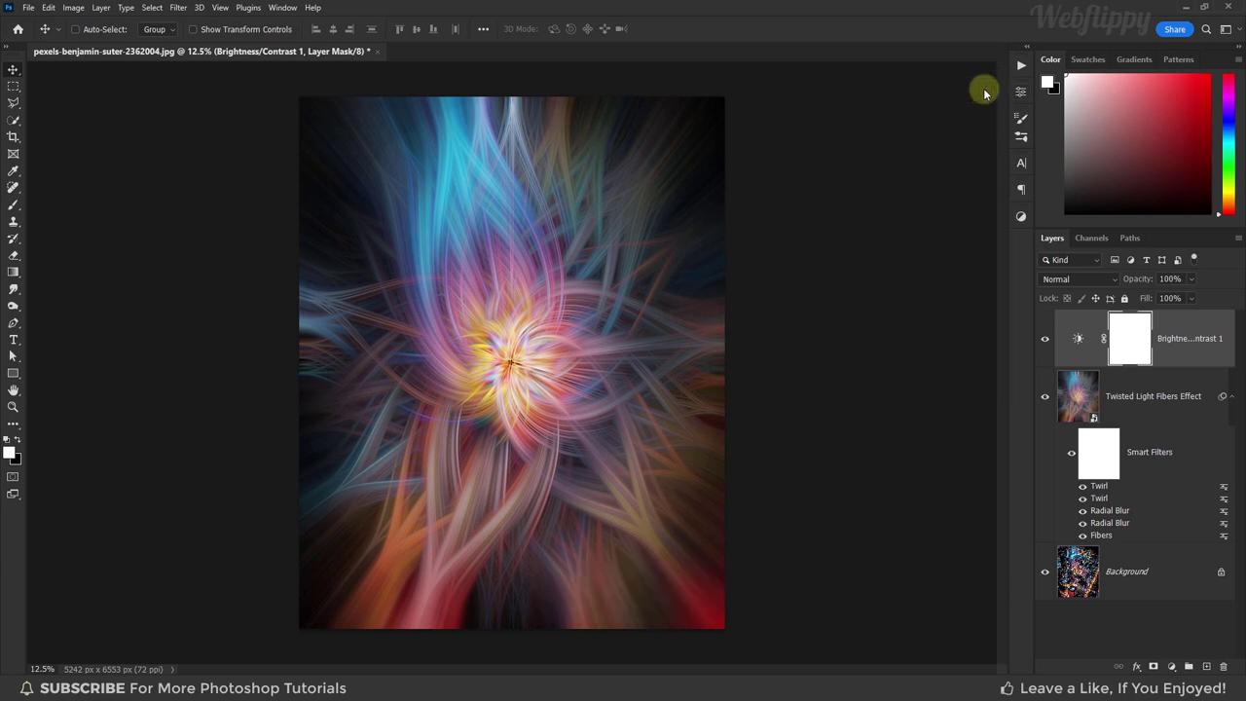
left_click(1045, 342)
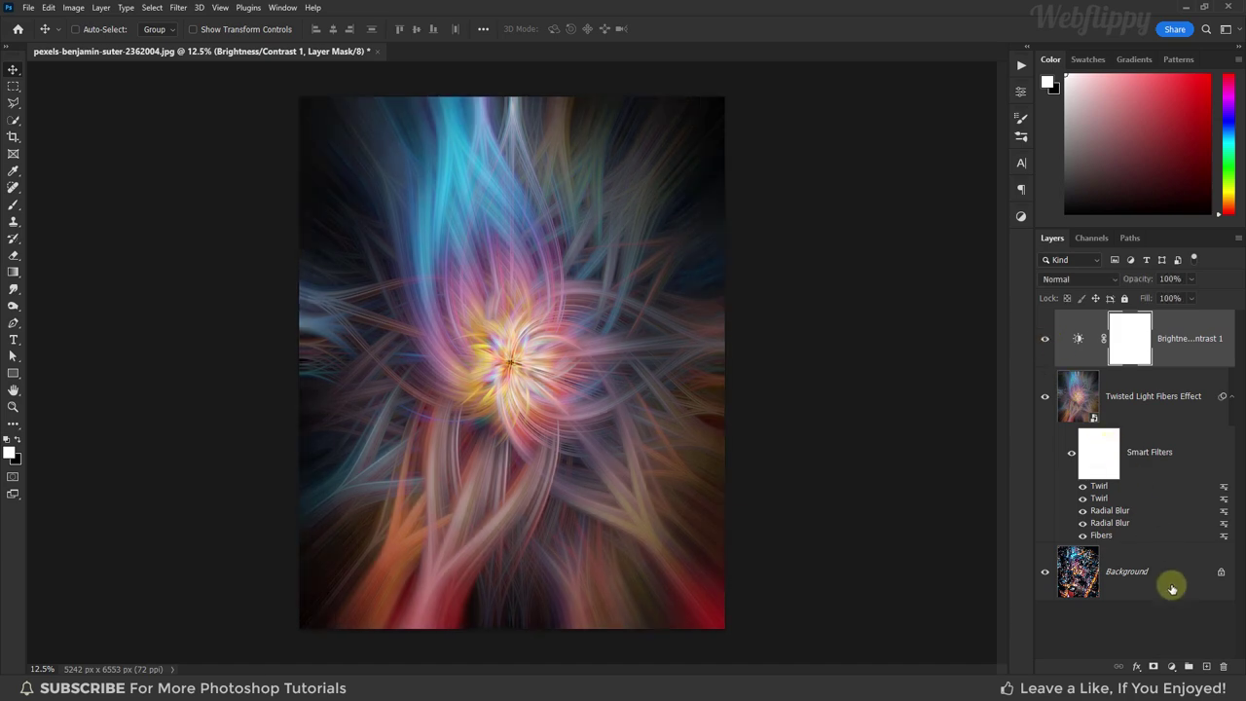
left_click(1171, 667)
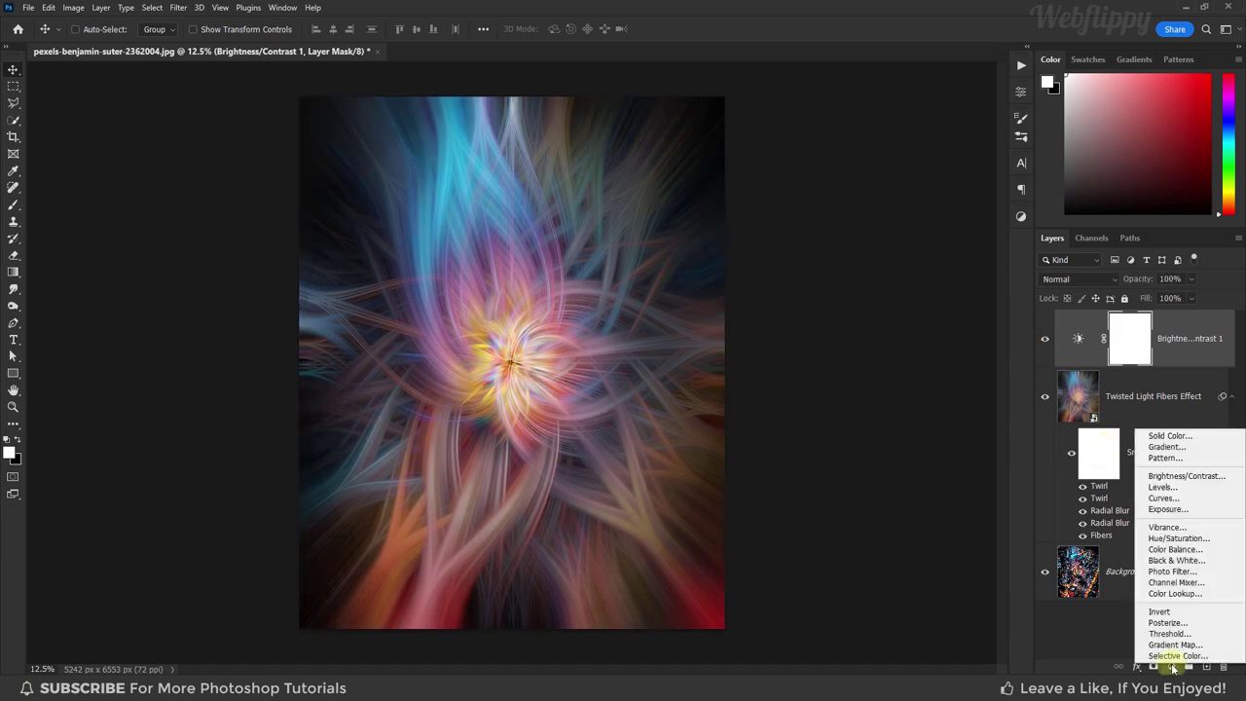
Step: Add a Color Balance layer with Midtones Cyan/Red +30 and Yellow/Blue +20
left_click(1205, 555)
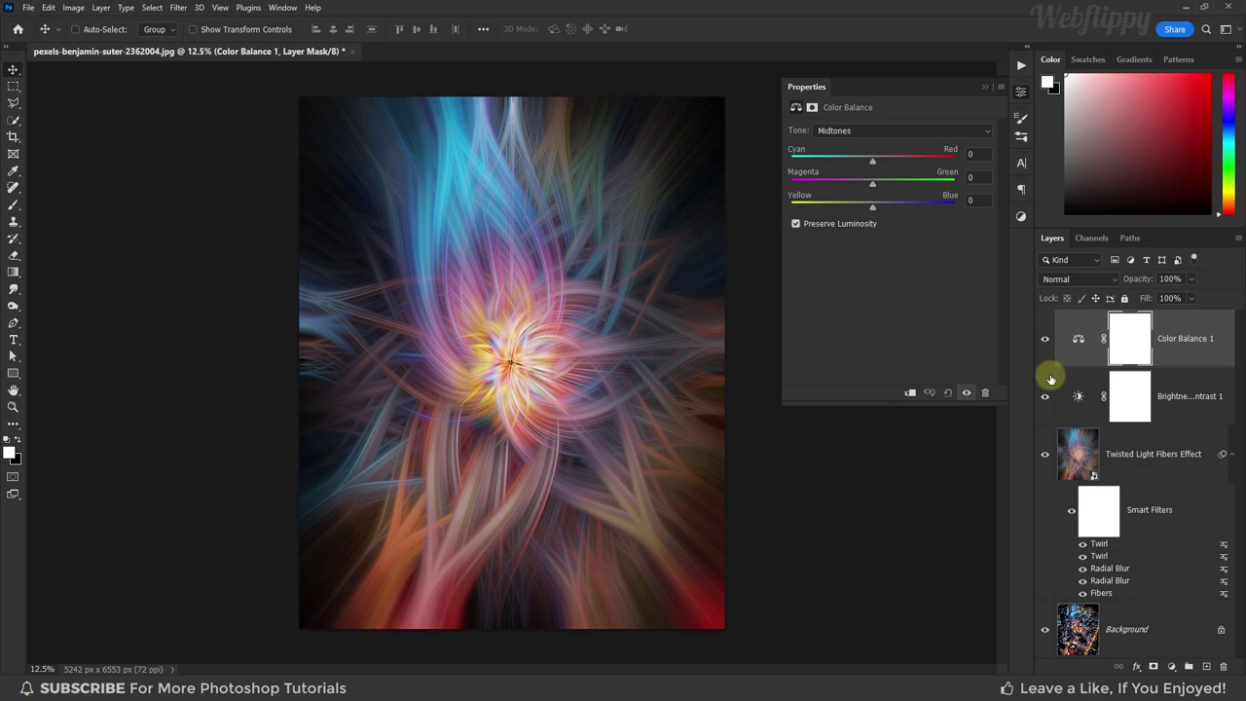
left_click(904, 132)
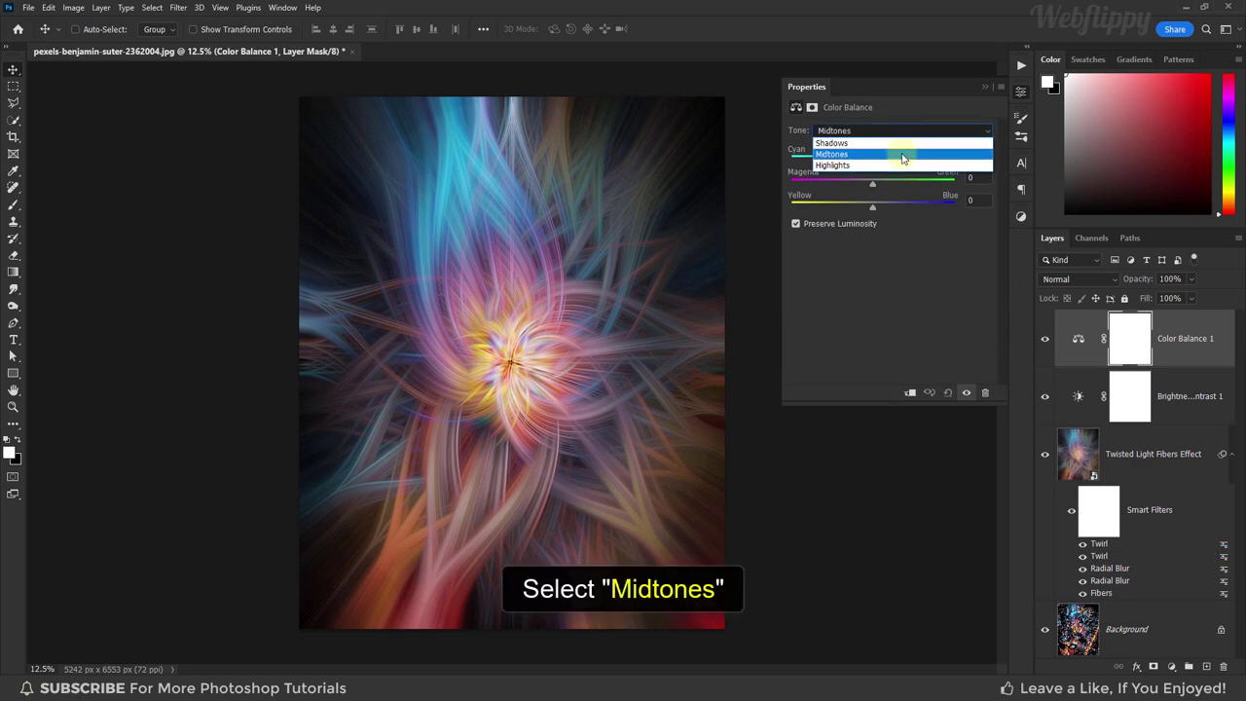
left_click(903, 156)
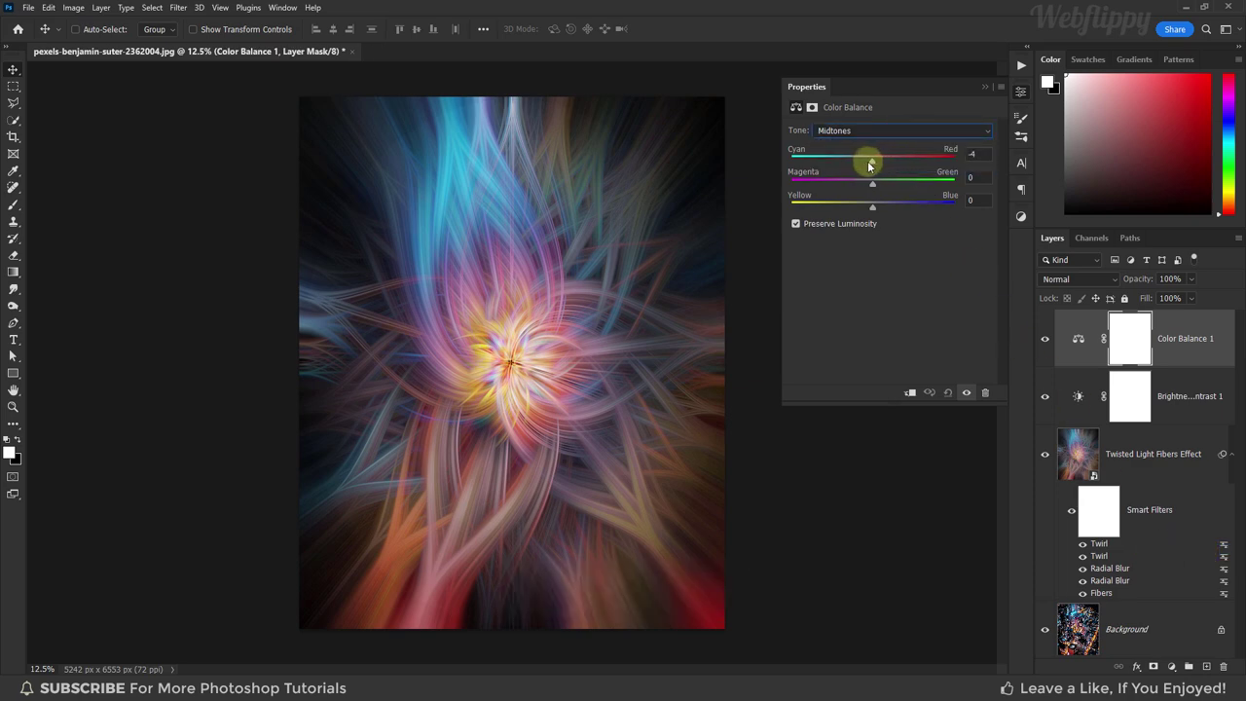
left_click_drag(869, 166, 901, 167)
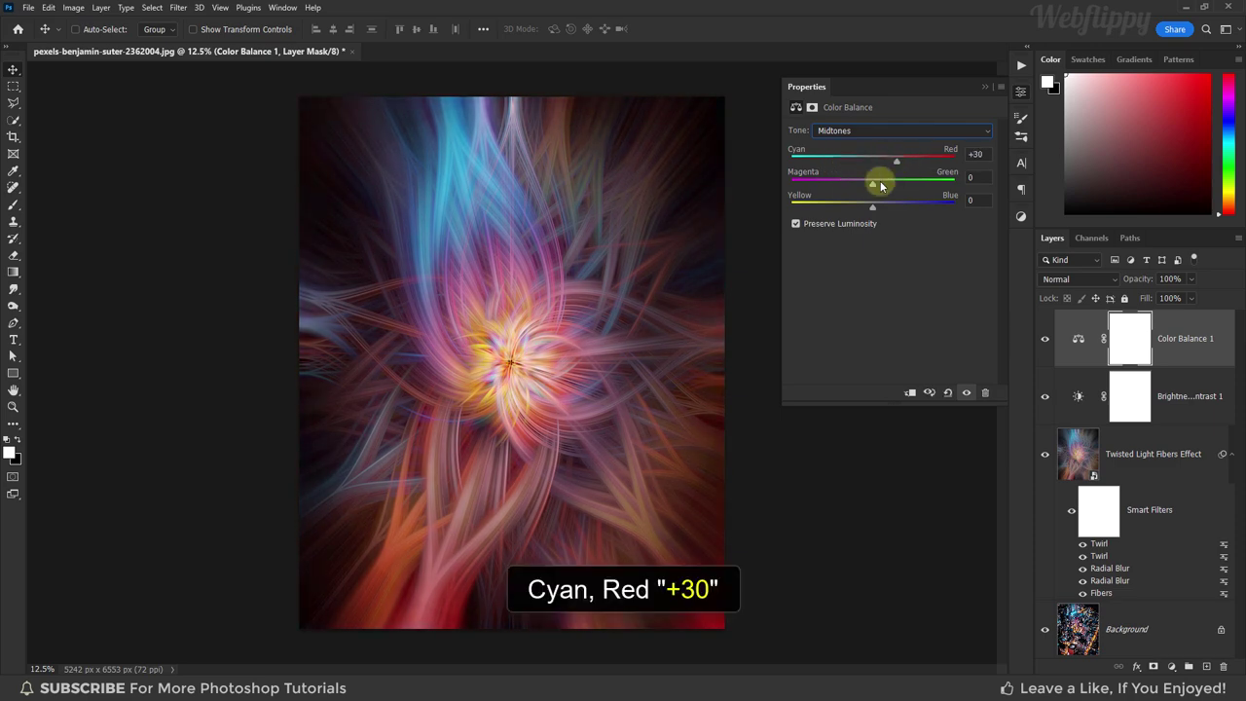
mouse_move(872, 206)
left_mouse_down()
mouse_move(861, 210)
mouse_move(900, 208)
left_mouse_up()
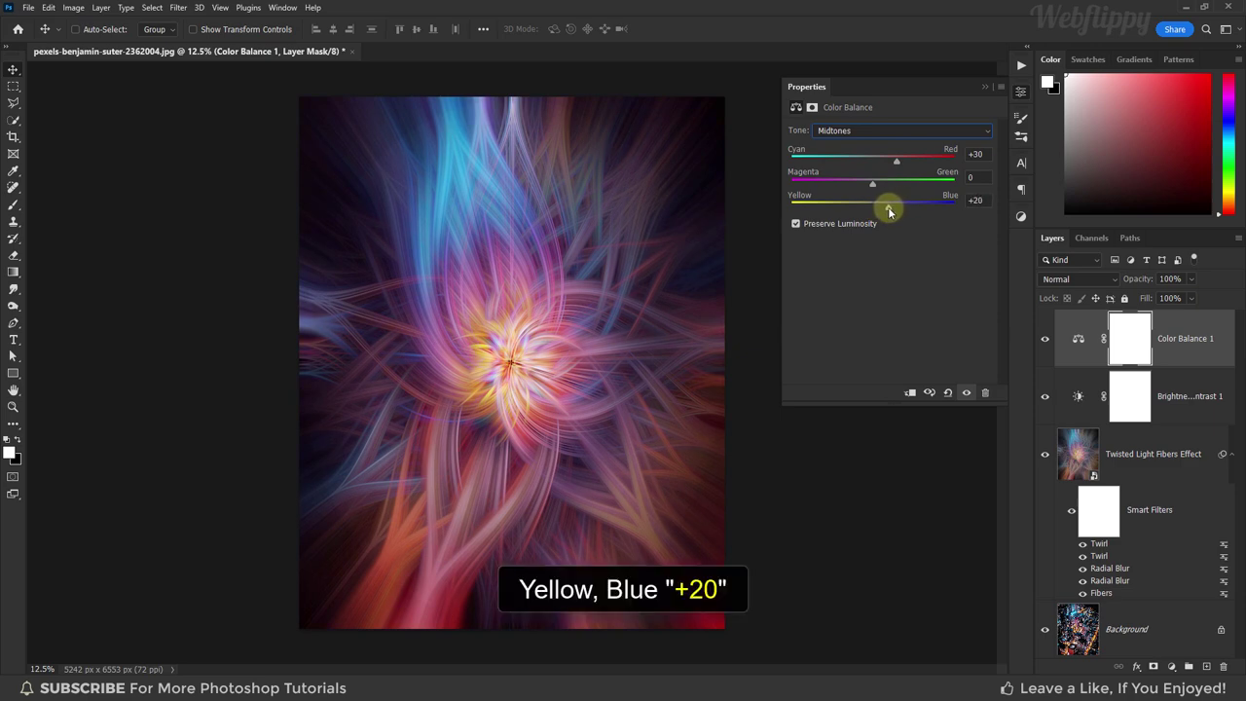
left_click(982, 88)
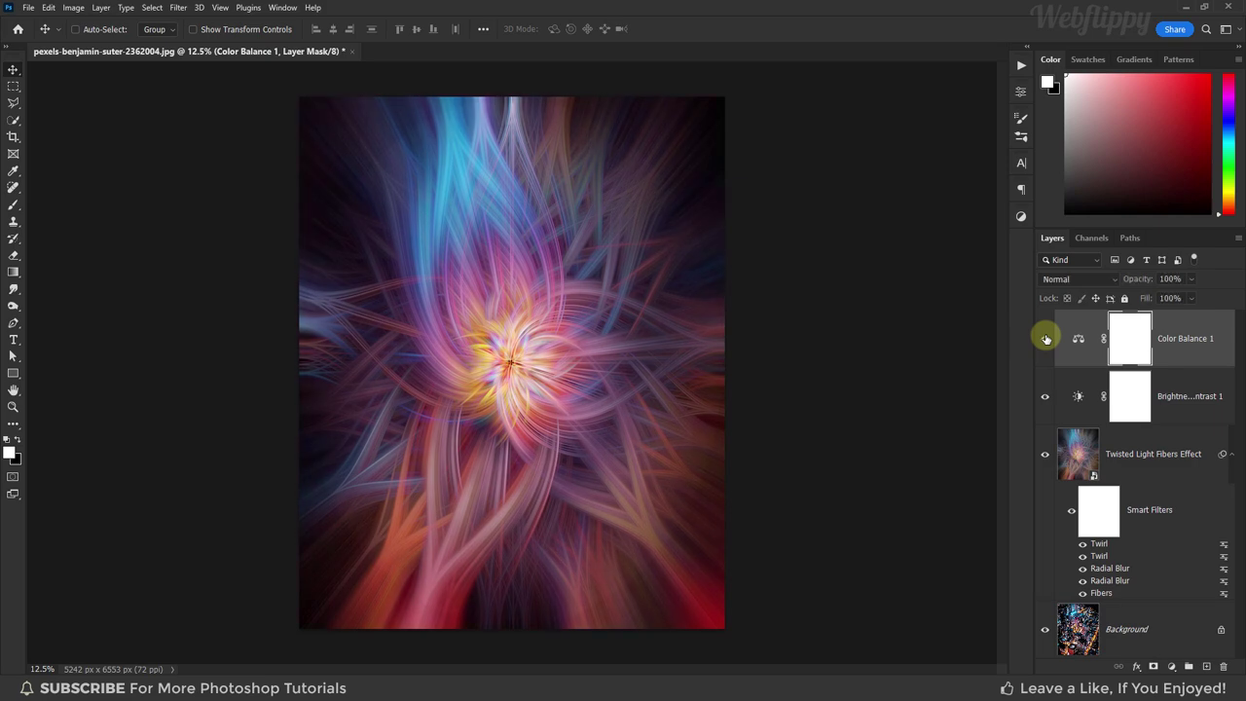
Step: Alt-click the Background layer's eye to compare the original photo with the finished effect
left_click(1110, 628)
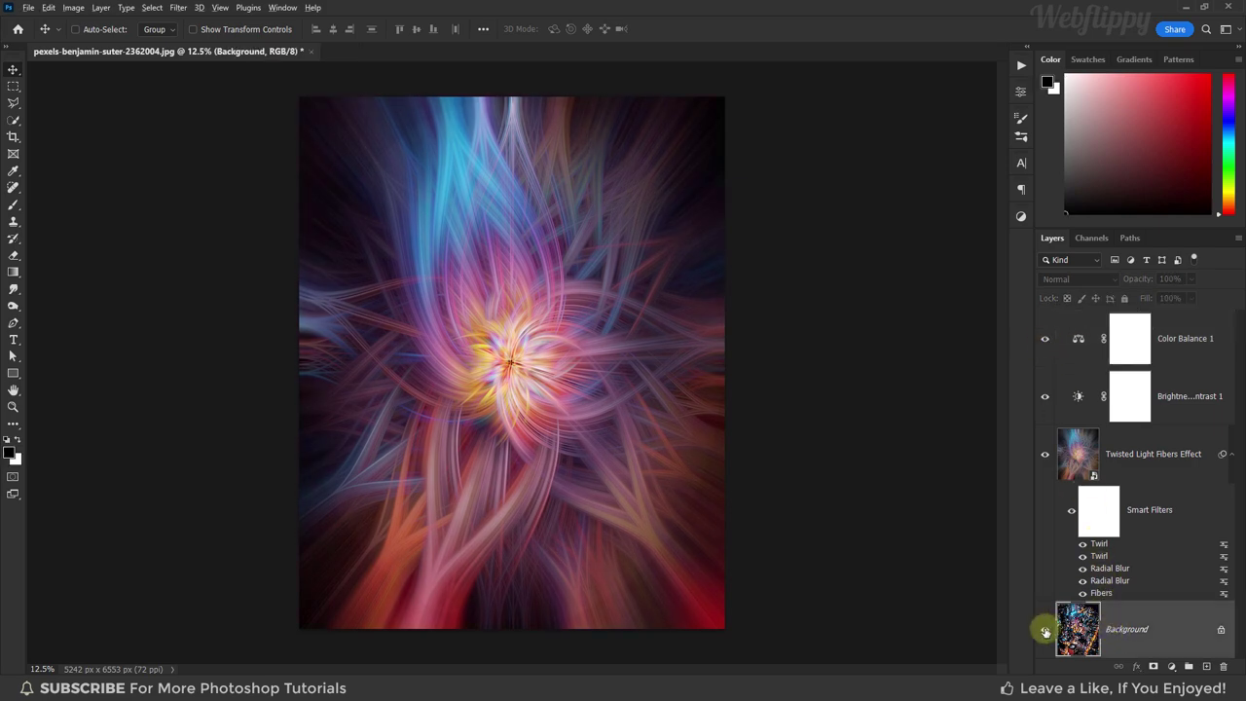
left_click(1046, 631, "alt")
left_click(1046, 631, "alt")
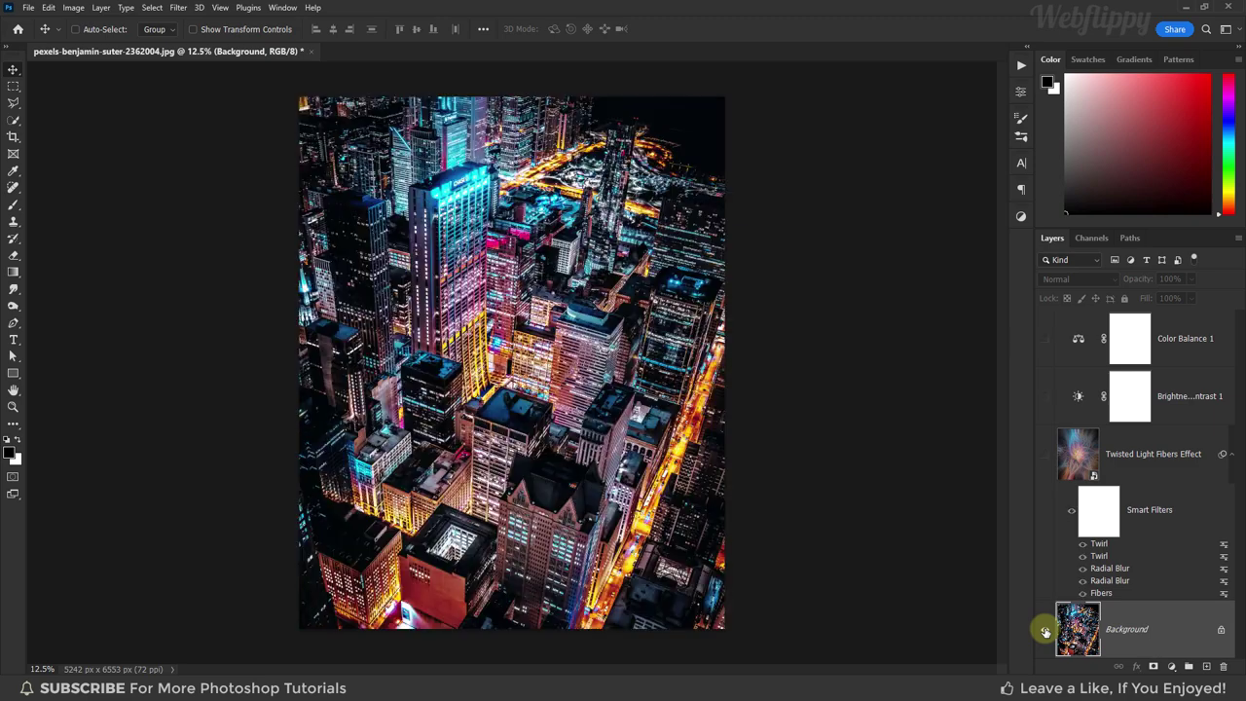
left_click(1045, 631, "alt")
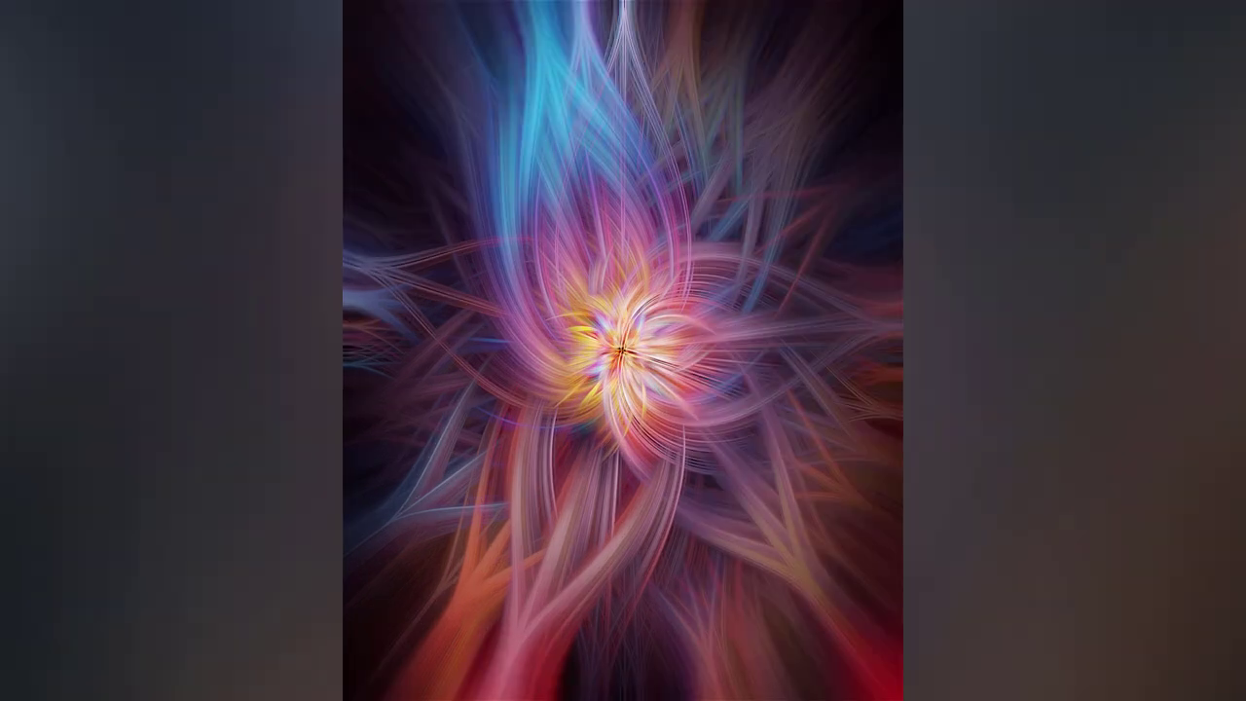